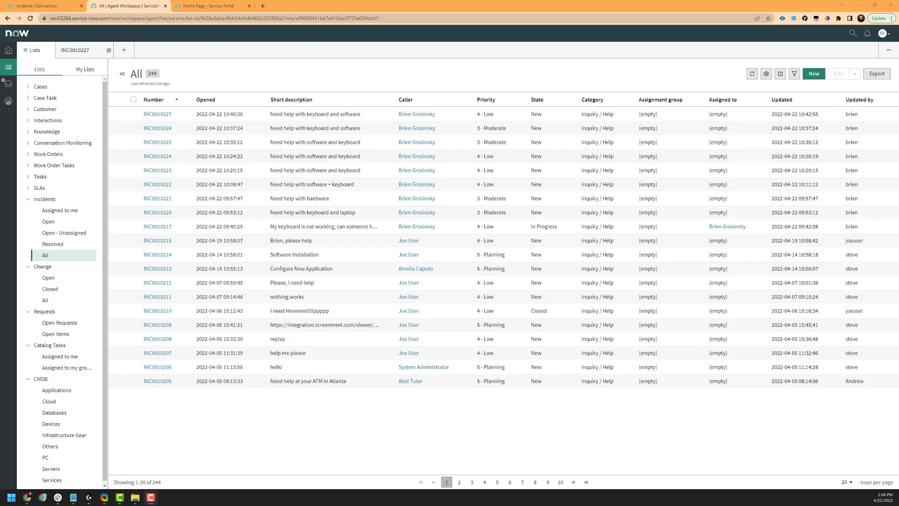
Step: Compare the classic Incidents list with the Agent Workspace list, then go to the Service Portal home page
left_click(39, 6)
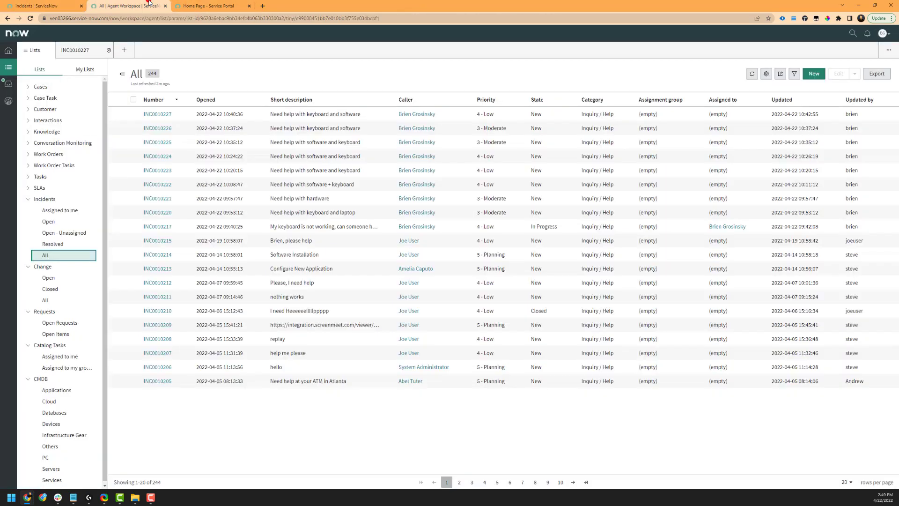
left_click(150, 5)
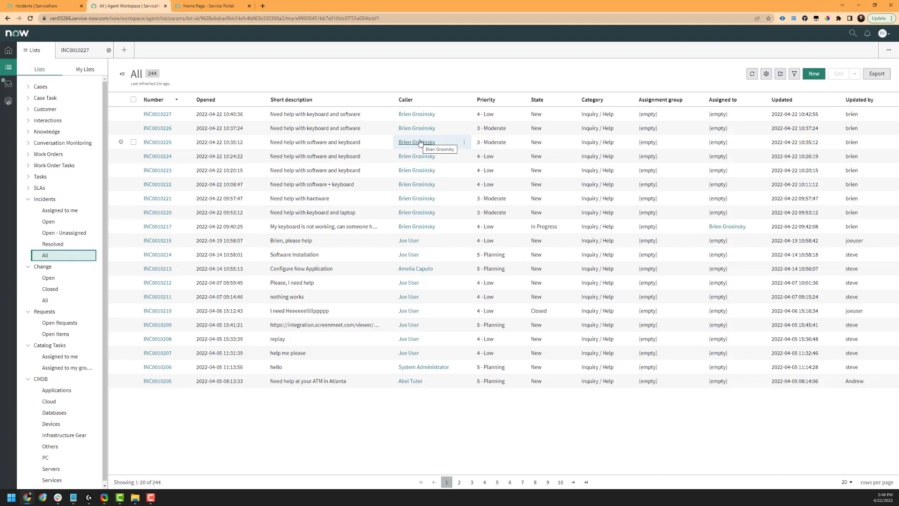
left_click(205, 6)
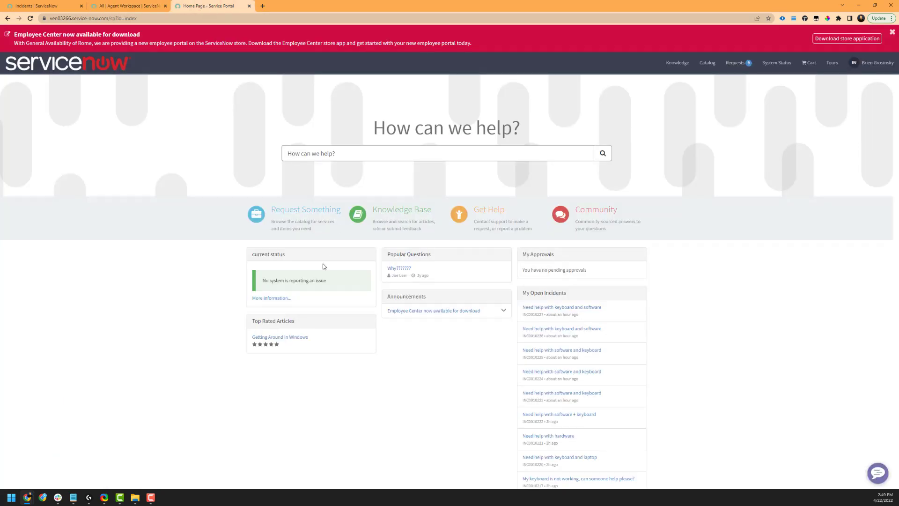
Step: Submit a 2 - Medium urgency portal incident 'Need help with keyboard and software', creating INC0010228
left_click(299, 209)
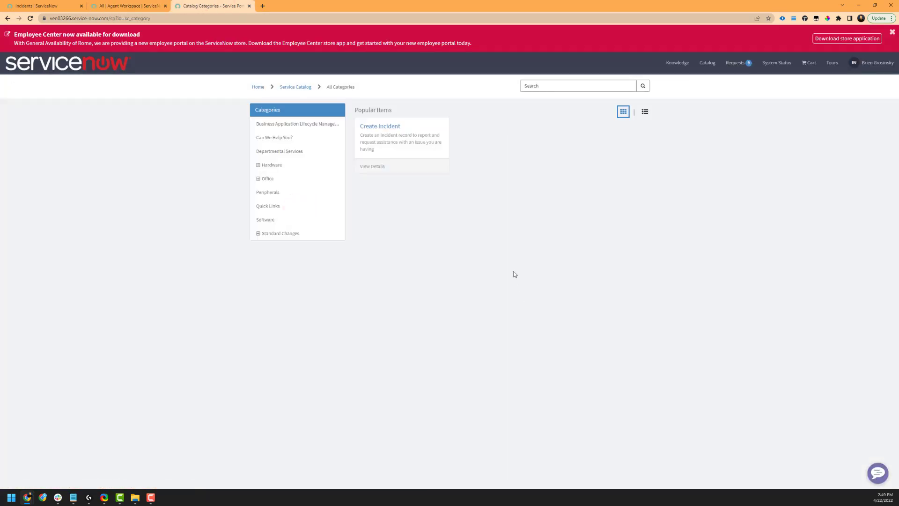
left_click(393, 135)
left_click(389, 205)
left_click(352, 245)
left_click(355, 236)
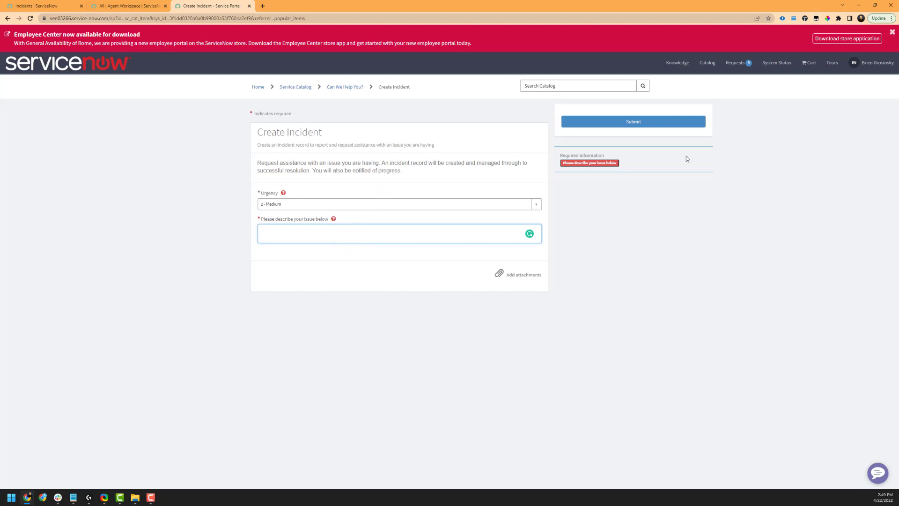
type("Need help with keyboard and software")
left_click(635, 121)
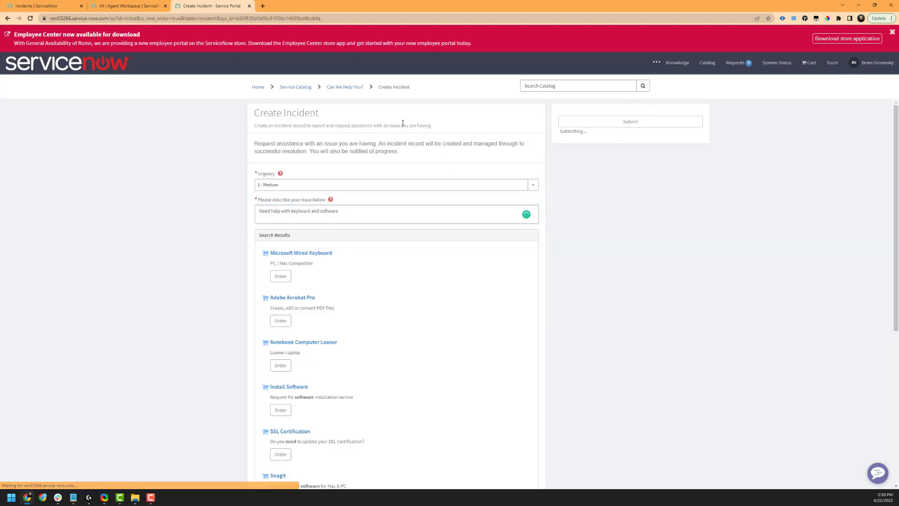
double_click(430, 209)
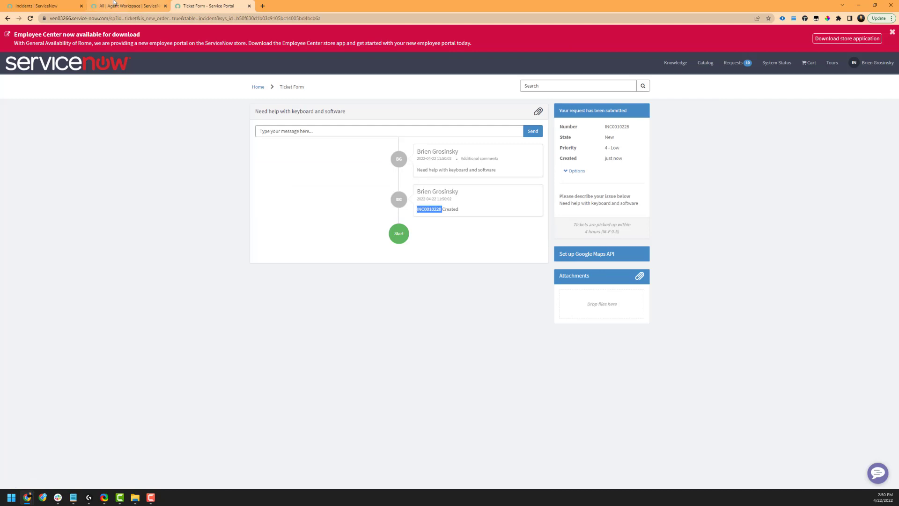
left_click(100, 4)
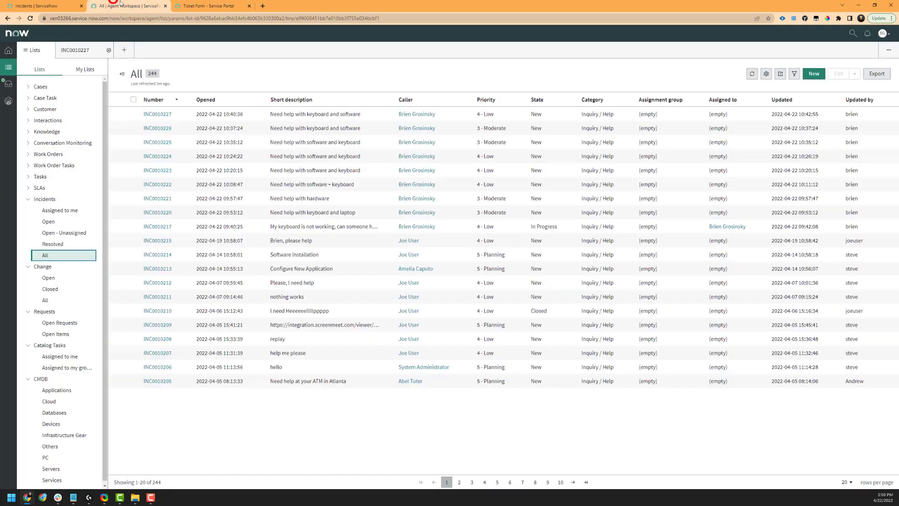
Step: Refresh the workspace list and open INC0010228 with its ScreenMeet remote support panel
left_click(30, 19)
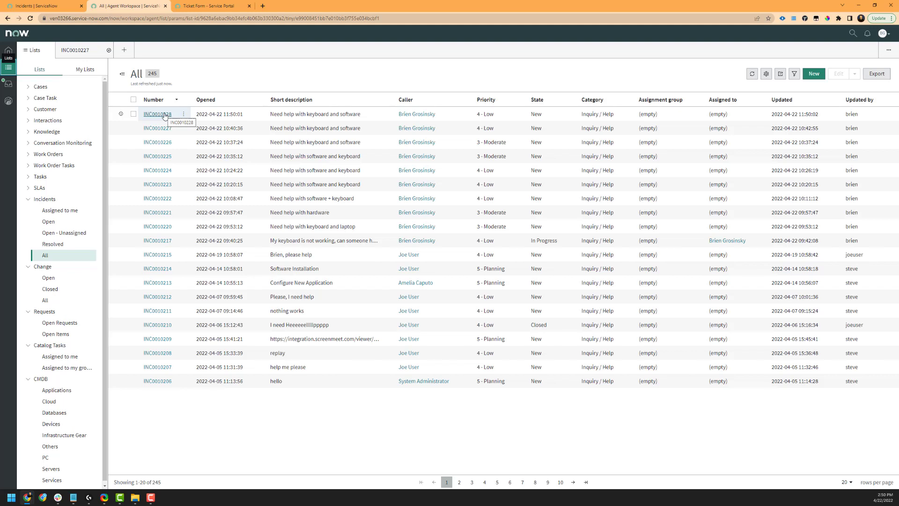
left_click(165, 115)
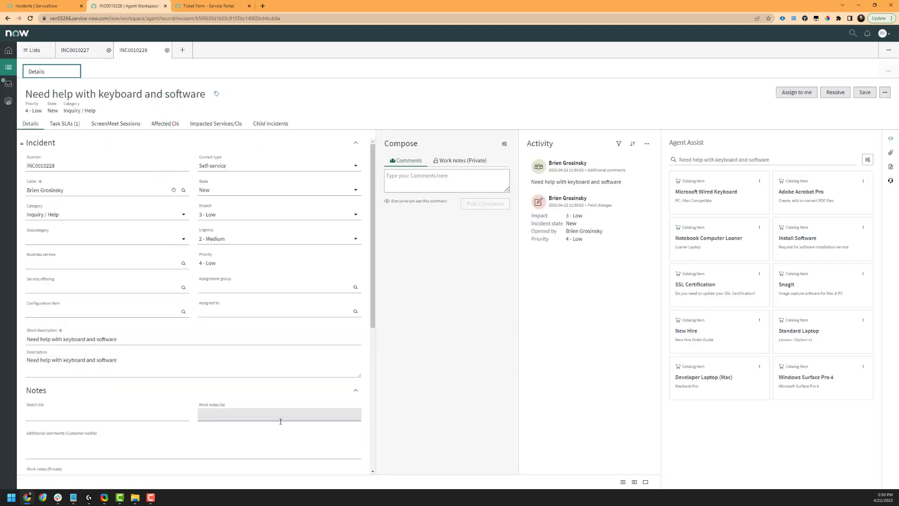
left_click(891, 181)
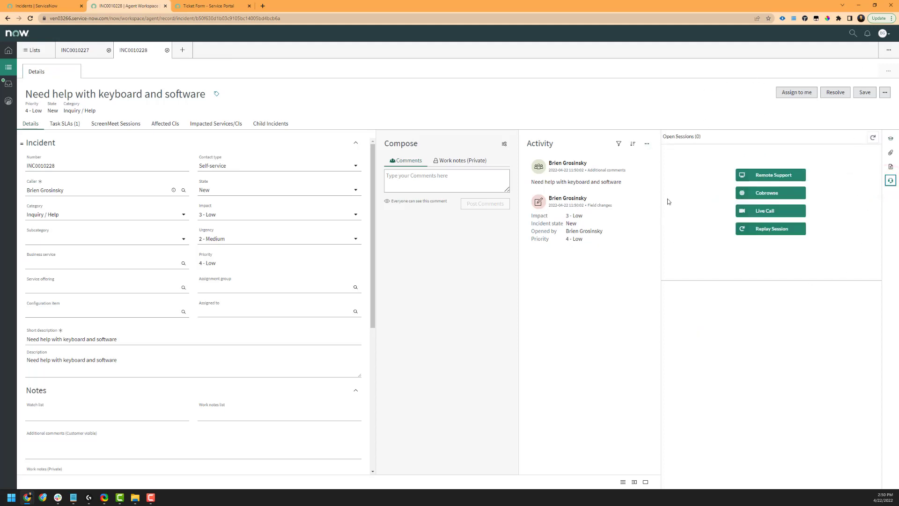
left_click(24, 6)
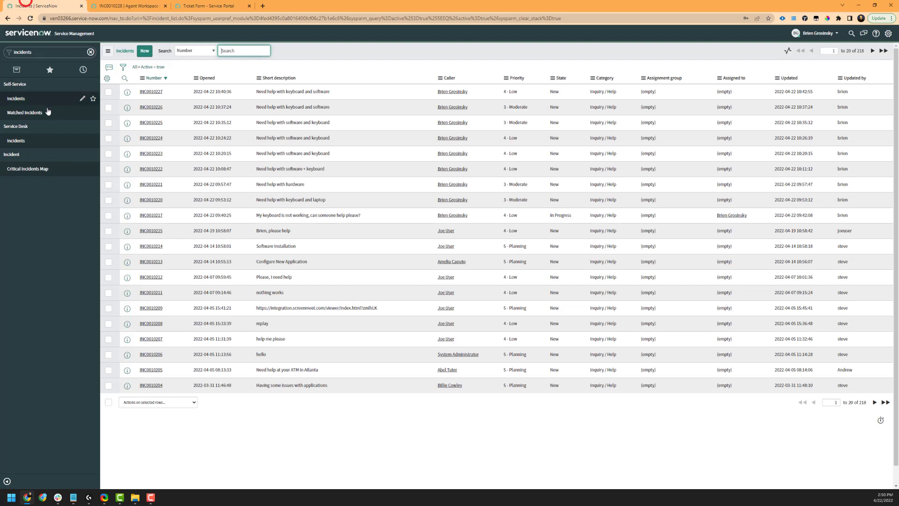
Step: Open INC0010228 from Service Desk > Incidents and view its ScreenMeet form section
left_click(11, 142)
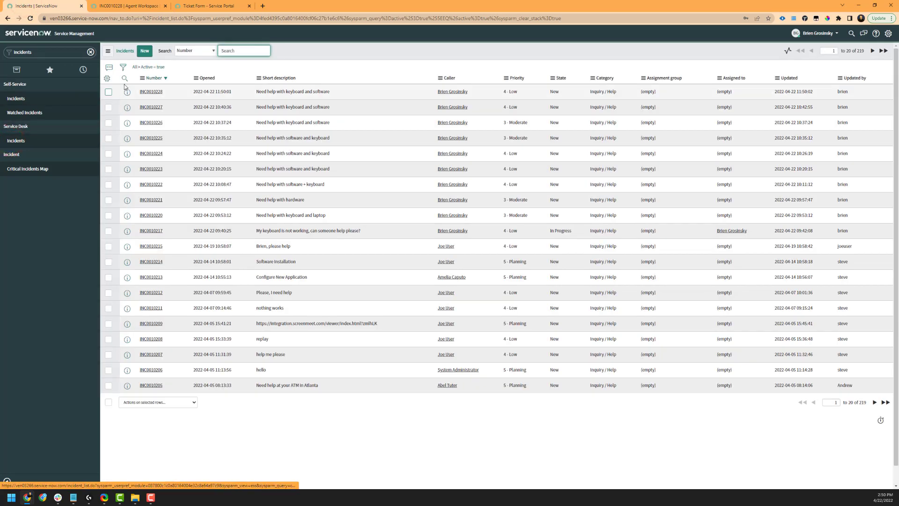
left_click(151, 93)
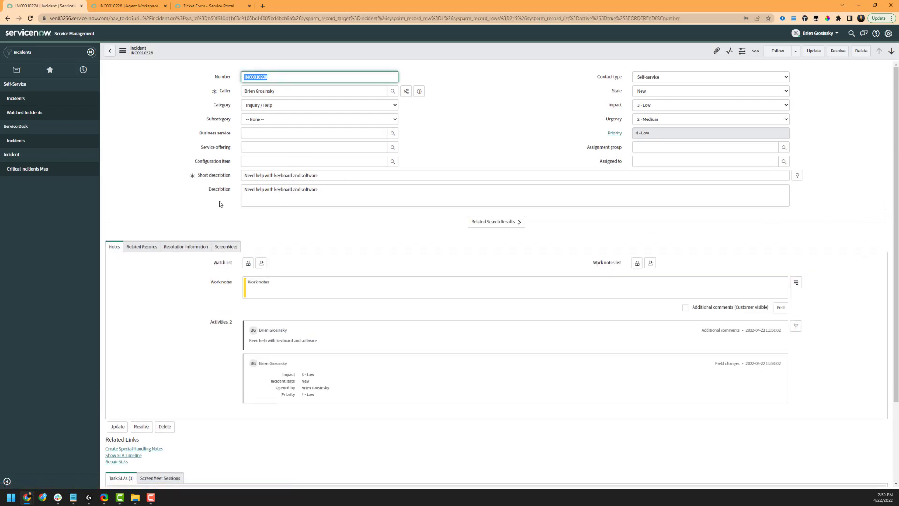
left_click(217, 244)
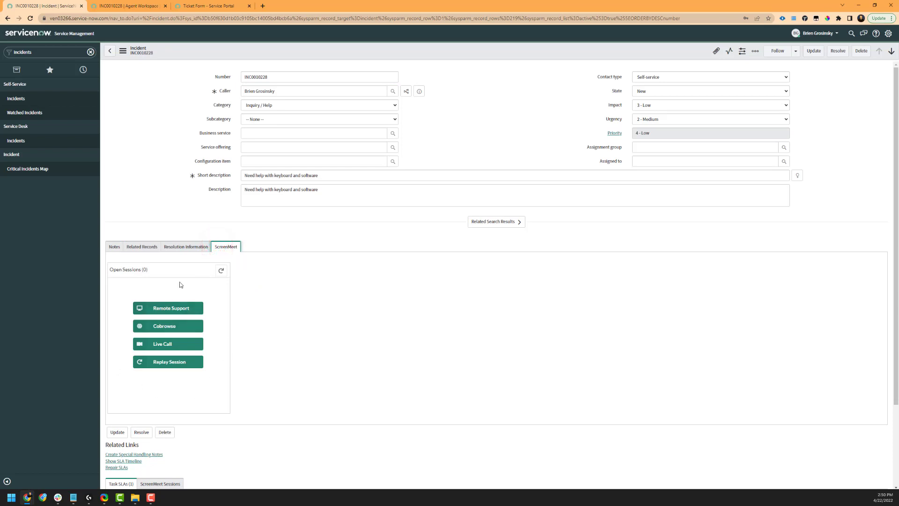
left_click(141, 6)
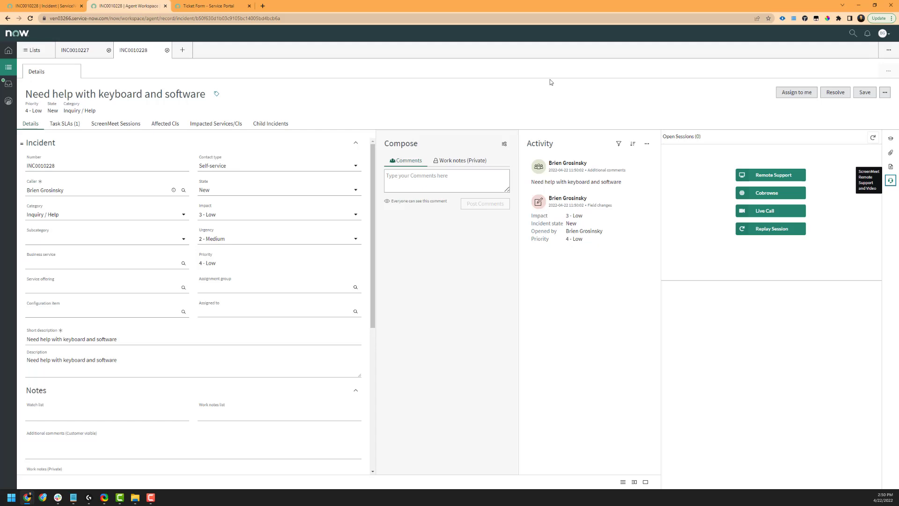
Step: Create a Live Call session with Record live session on, and select its PIN and URL
left_click(774, 214)
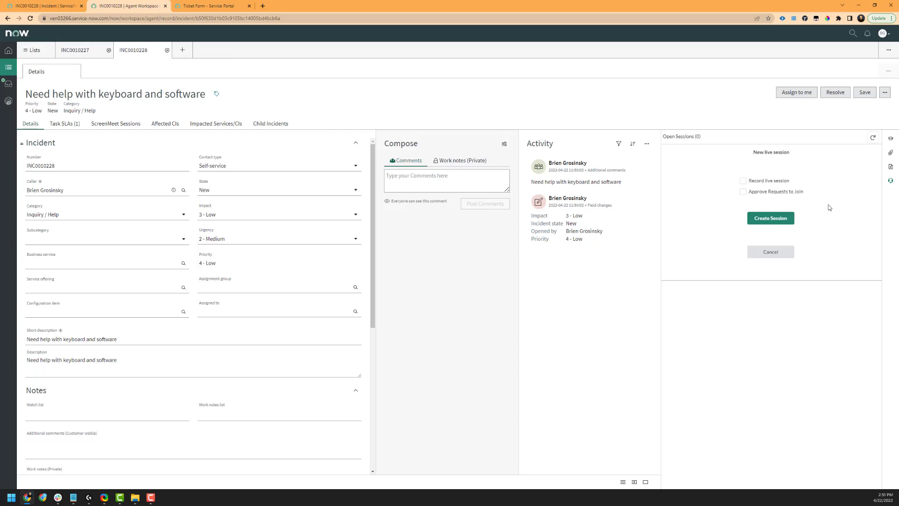
left_click(828, 193)
left_click(743, 181)
left_click(773, 227)
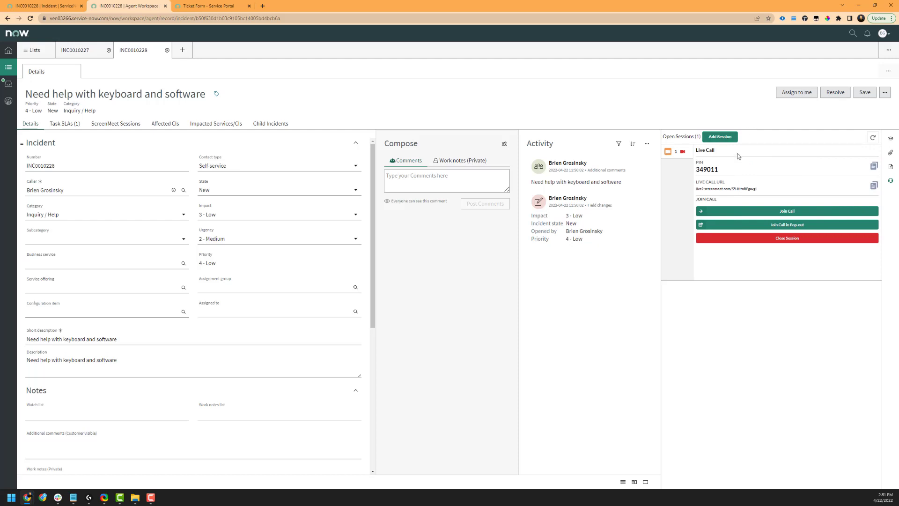
left_click_drag(724, 169, 692, 171)
left_click_drag(758, 189, 695, 188)
left_click(720, 188)
Step: Post 'Please join us on our ScreenMeet Live product.' plus the pasted call link, then join in pop-out
left_click(873, 186)
left_click(462, 173)
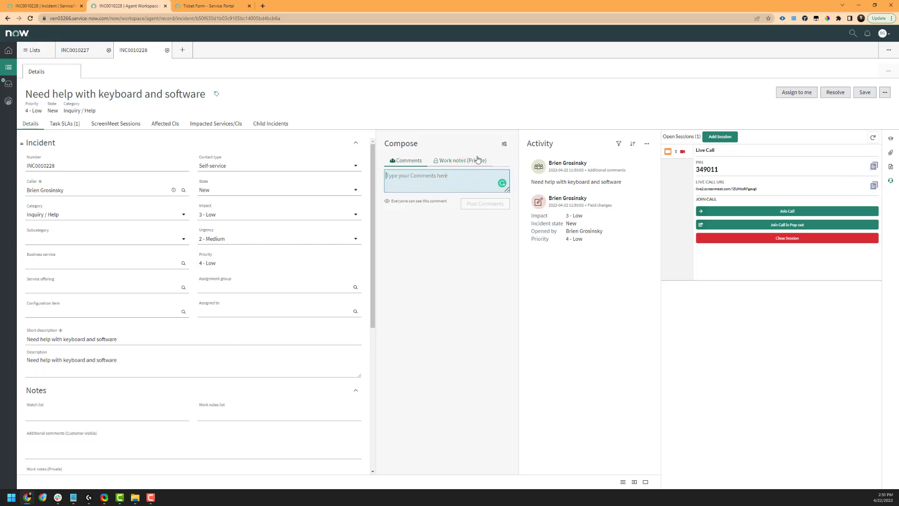
type("Please join us o")
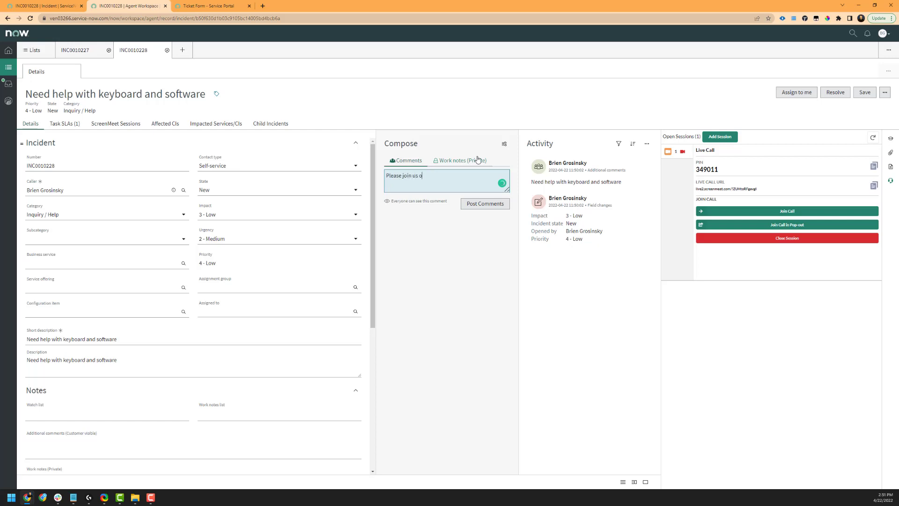
type("n our ScreenMeet Live product.")
key("Return")
key("Return")
key("ctrl+v")
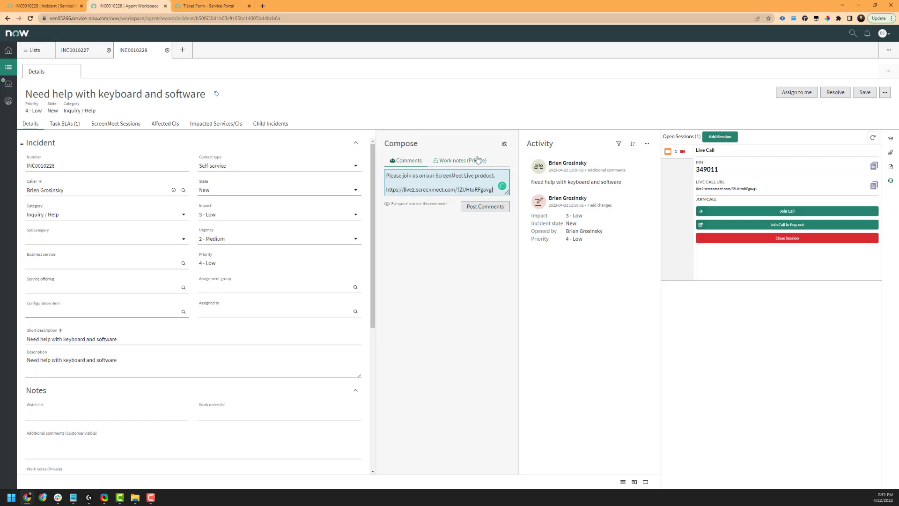
left_click(483, 205)
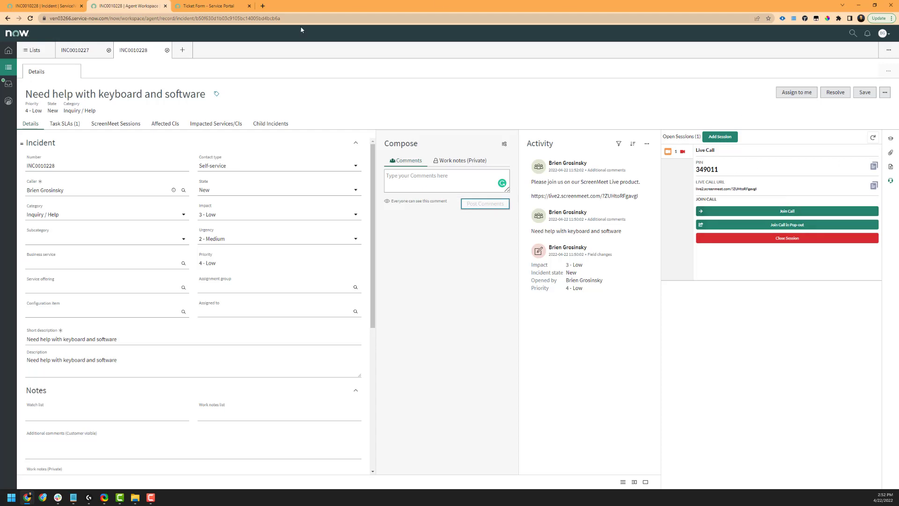
left_click(799, 228)
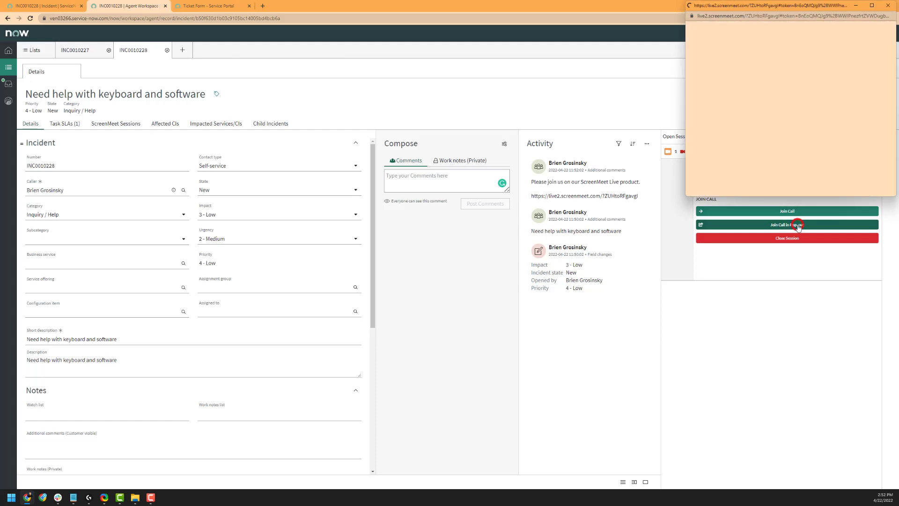
Step: Enlarge the pre-join window, mute the microphone, turn the camera on and show Video Backgrounds
left_click_drag(752, 6, 357, 97)
left_click_drag(501, 288, 684, 394)
triple_click(509, 197)
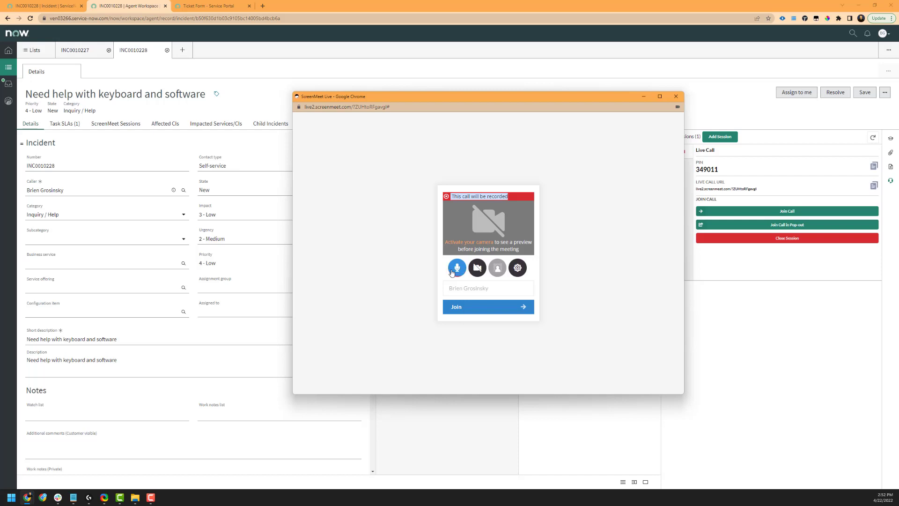
left_click(453, 271)
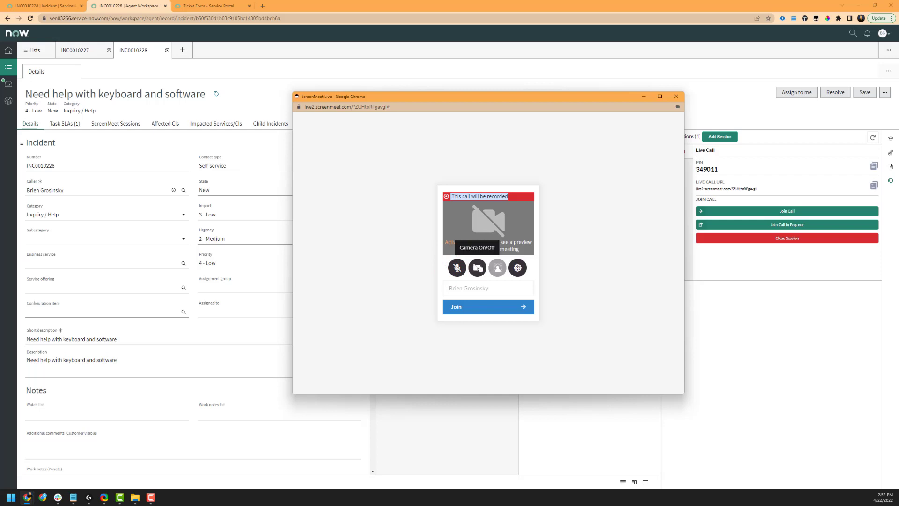
left_click(478, 268)
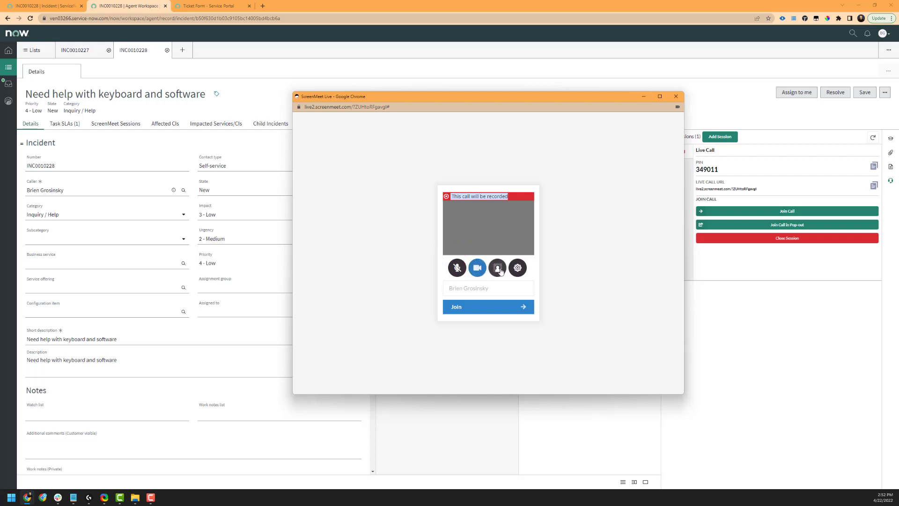
left_click(498, 268)
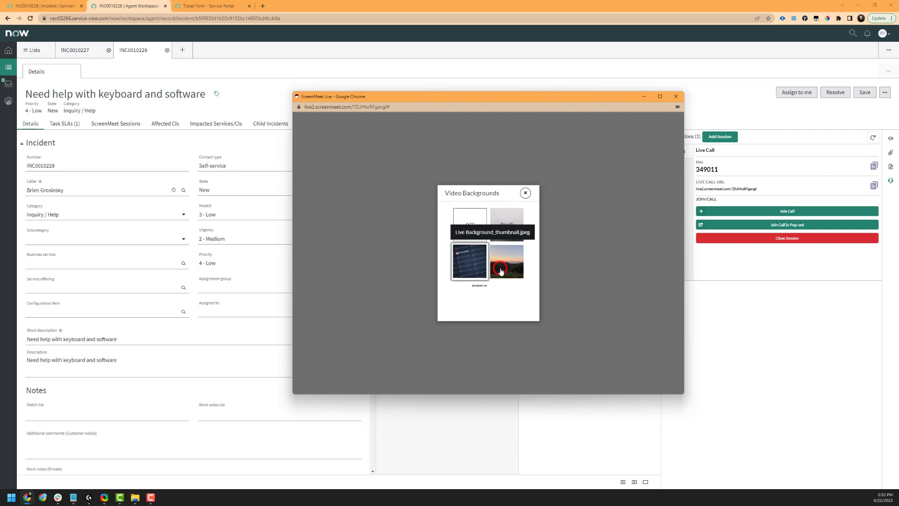
Step: Check the Microphone, Speakers and Video device lists in settings, then join the live call
left_click(470, 143)
left_click(517, 266)
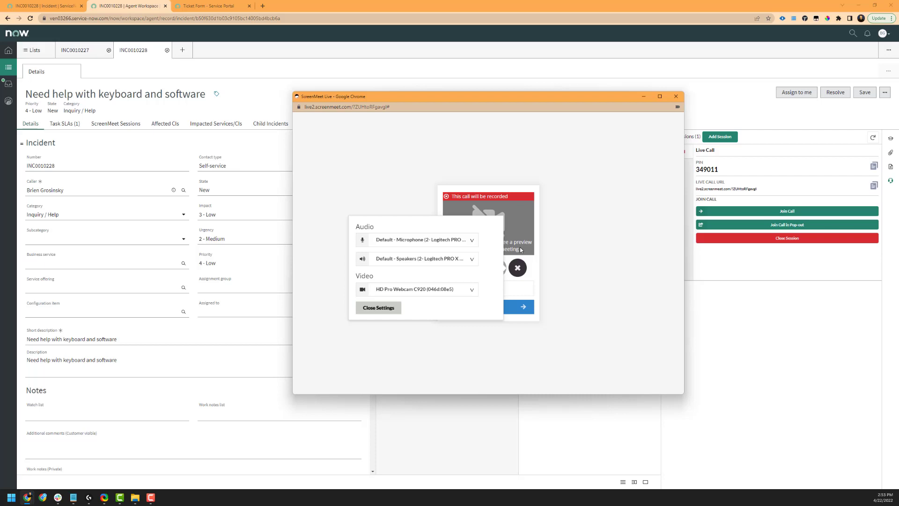
left_click(447, 240)
left_click(438, 239)
left_click(431, 258)
left_click(432, 258)
left_click(463, 290)
left_click(463, 290)
left_click(388, 308)
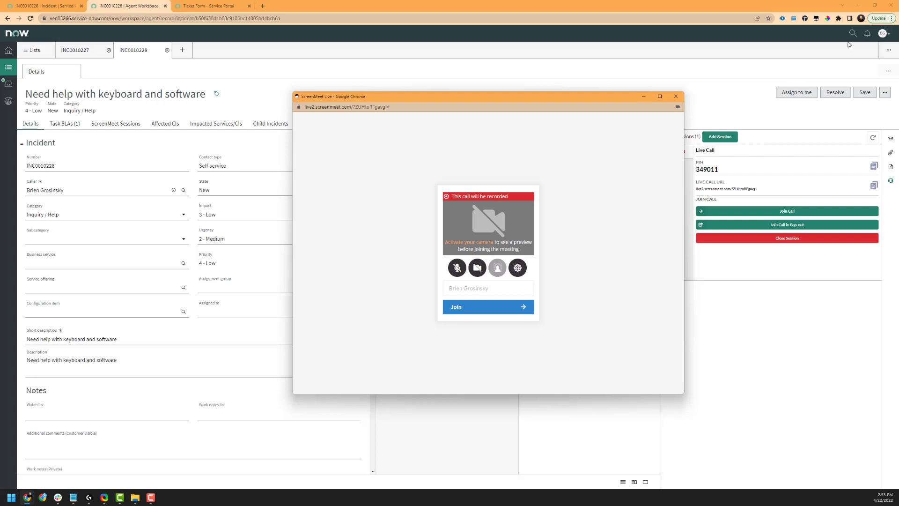
left_click(462, 312)
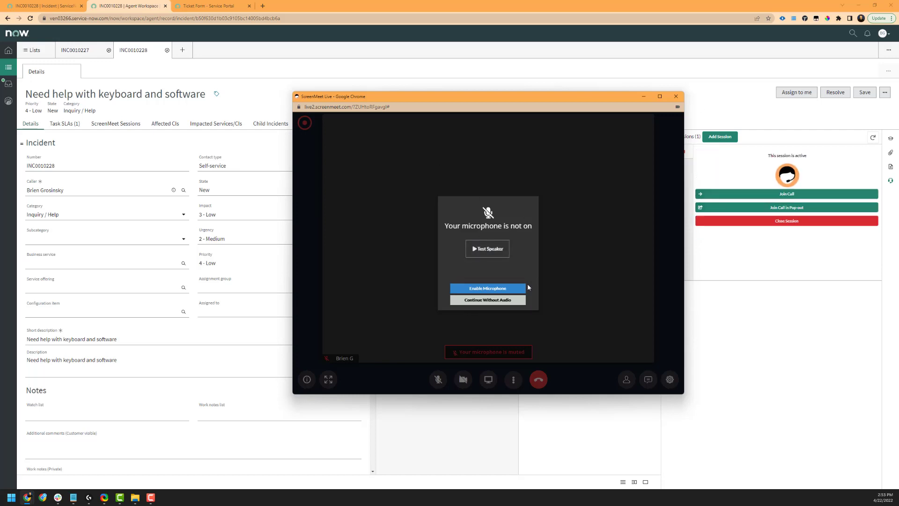
Step: Continue without audio and review the meeting details, selecting the meeting ID and incident number
left_click(501, 302)
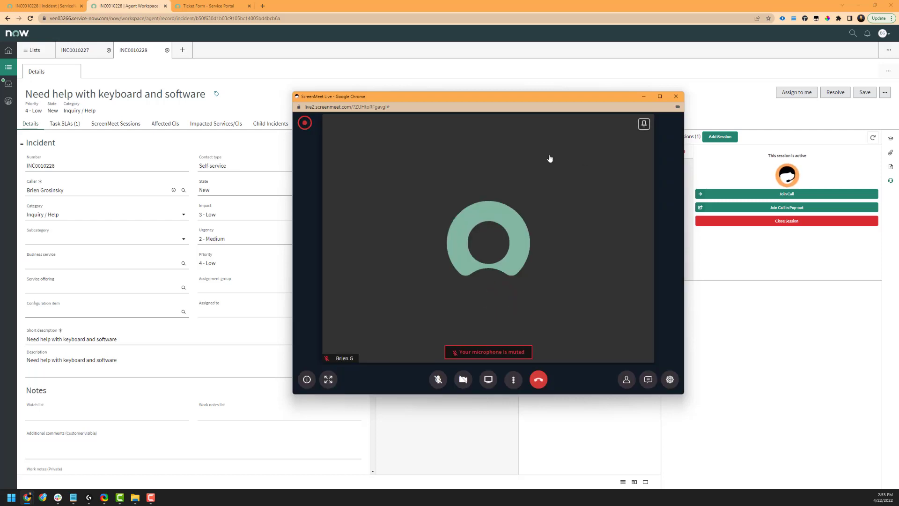
mouse_move(309, 122)
left_click(307, 379)
double_click(490, 233)
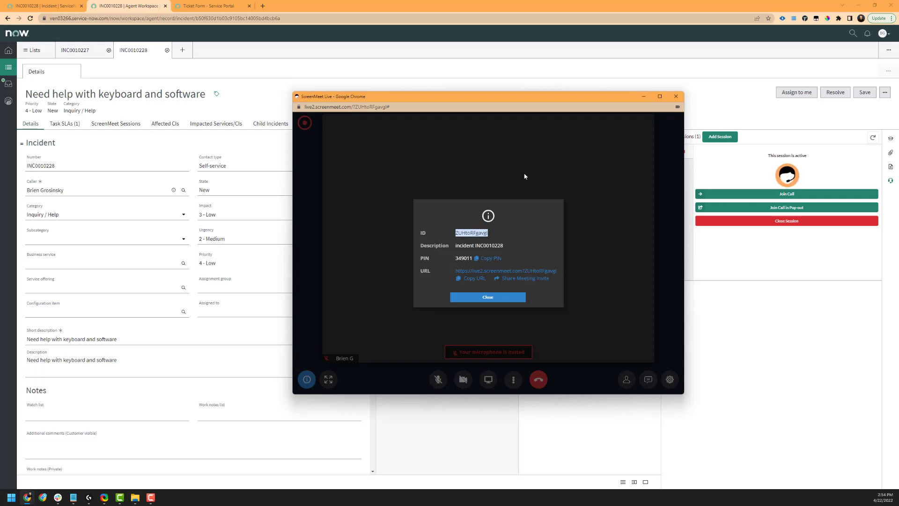
left_click_drag(510, 244, 476, 245)
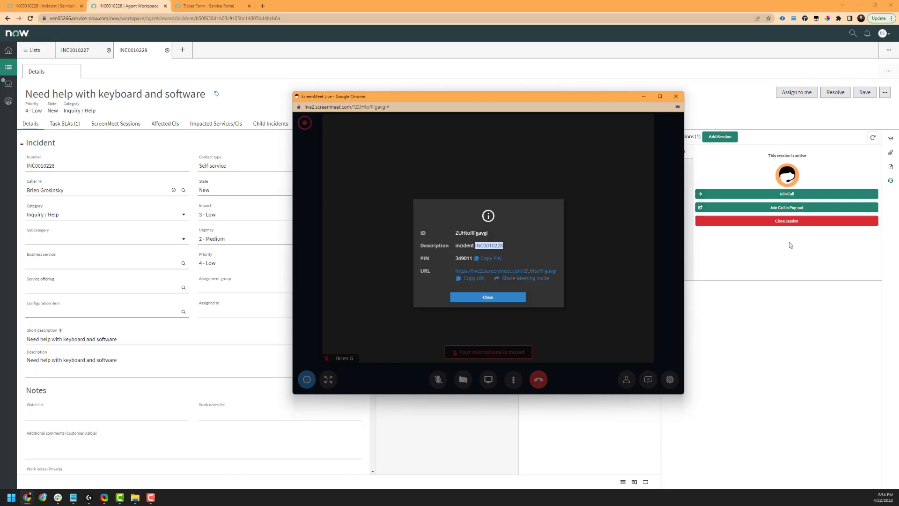
left_click(497, 297)
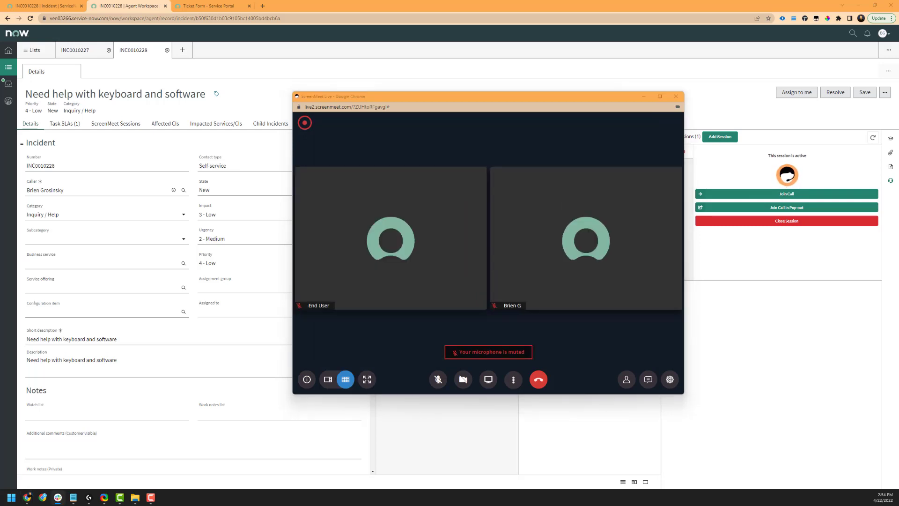
Step: Switch to speaker view and back to the two-tile grid, then start a screenshare
left_click(329, 379)
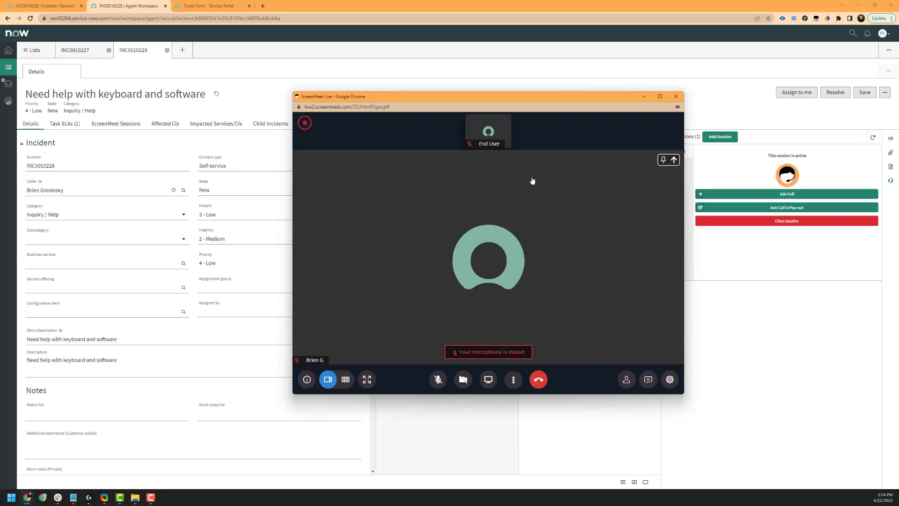
left_click(346, 382)
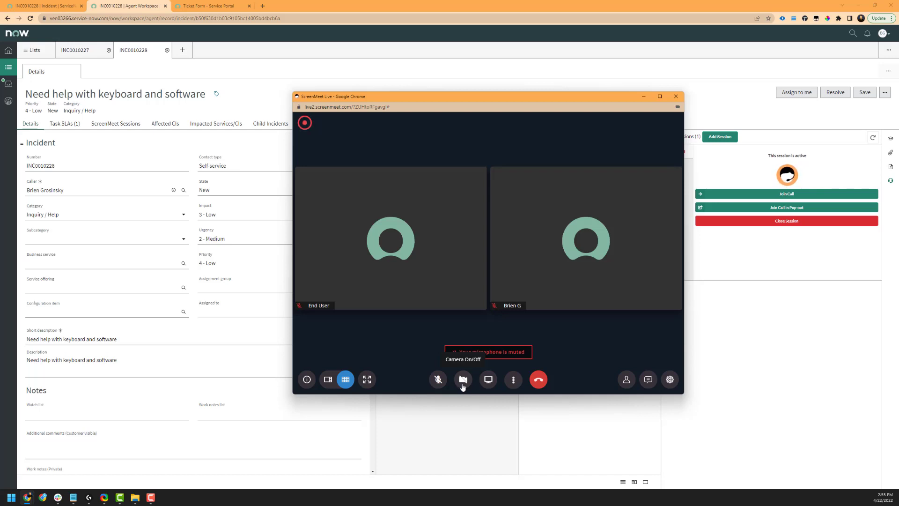
left_click(489, 382)
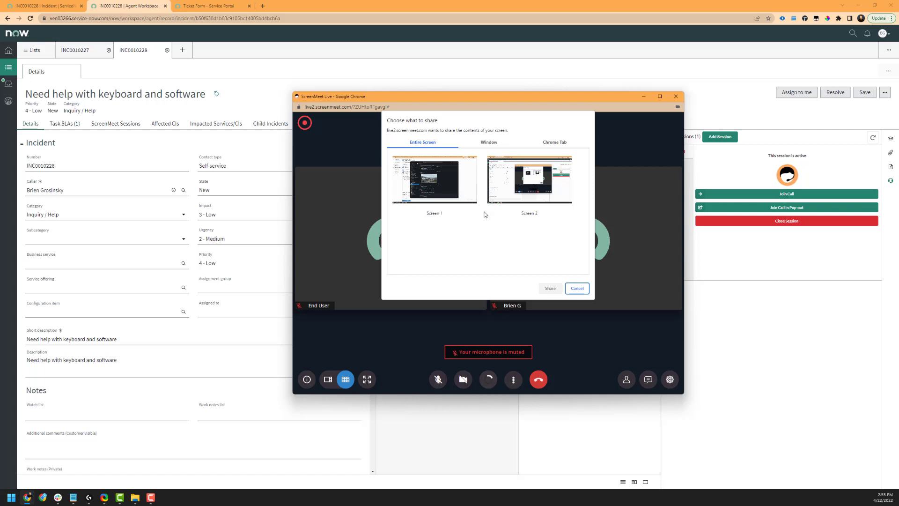
Step: Browse the Window, Chrome Tab and Entire Screen share options, then cancel without sharing
left_click(490, 143)
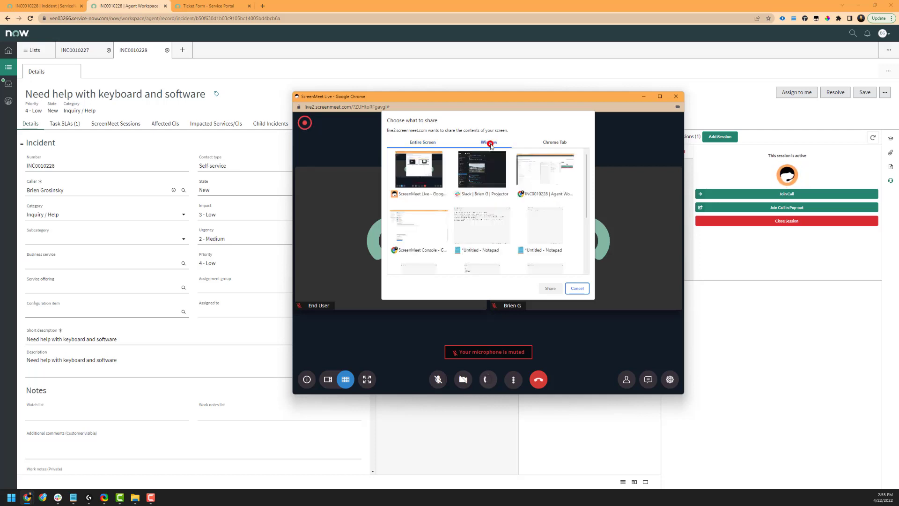
left_click(550, 142)
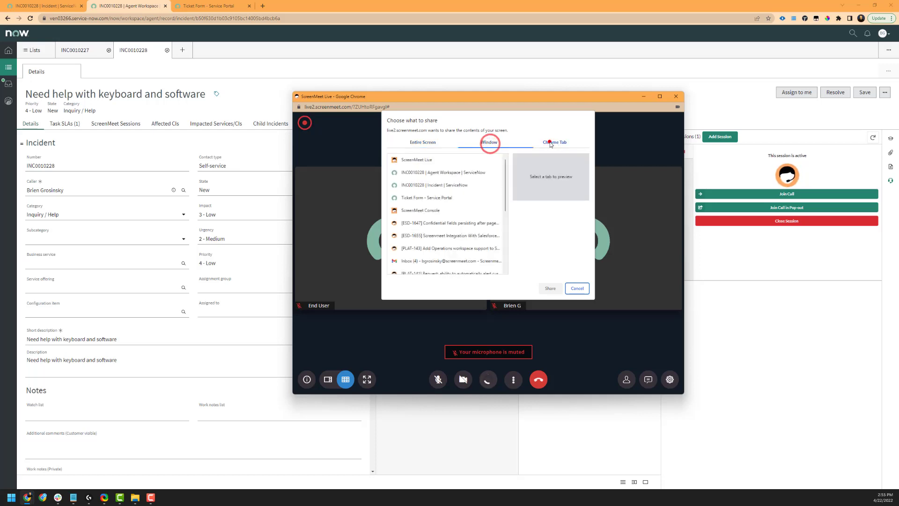
left_click(415, 140)
left_click(577, 288)
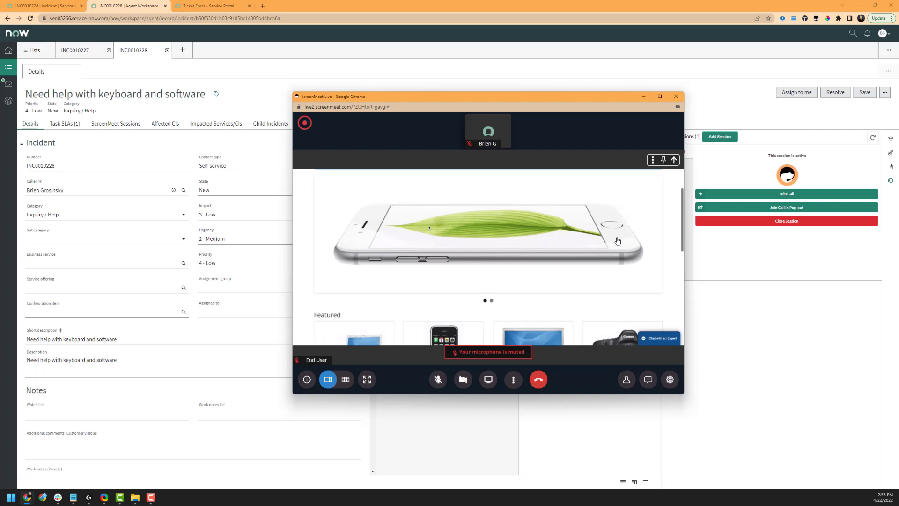
Step: Scroll the end user's shared store page back to the top and bring up its screen options
scroll(618, 241, "up", 2)
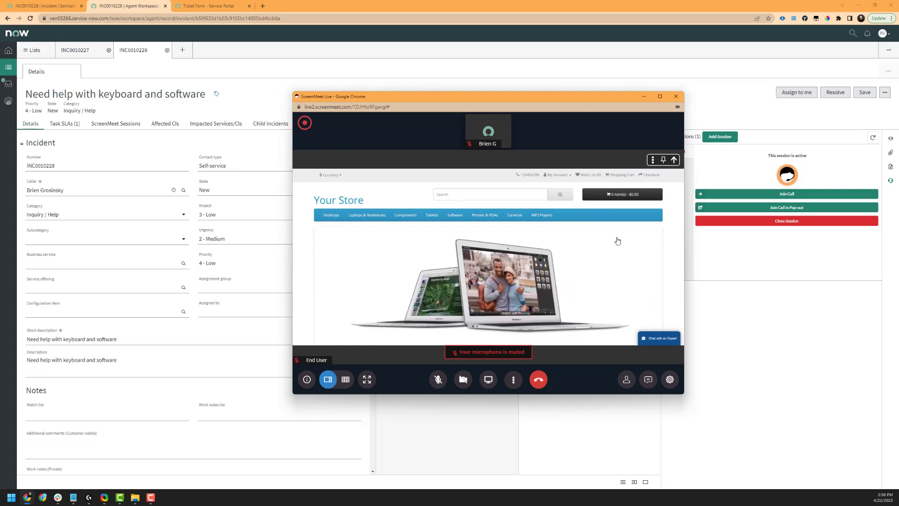
left_click(652, 160)
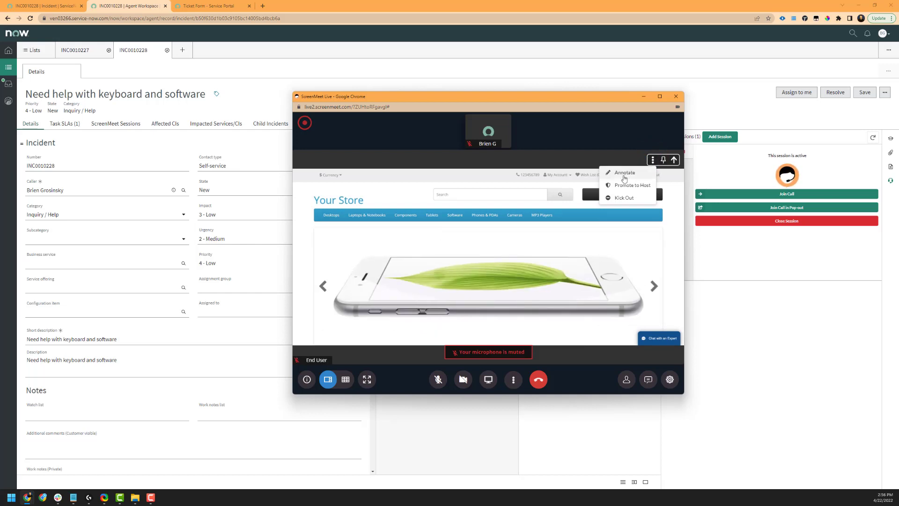
Step: Annotate the shared page with an arrow at the laptops, choosing red and checking brush sizes
left_click(624, 173)
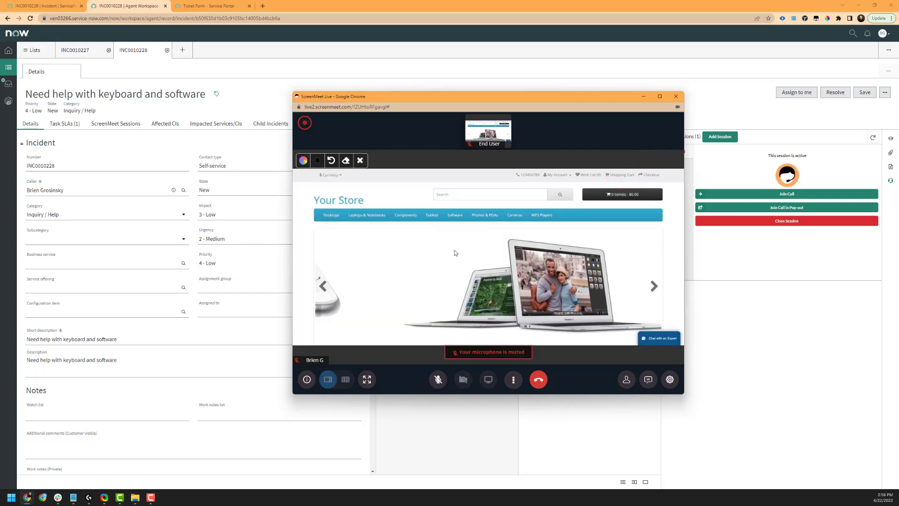
mouse_move(440, 262)
left_mouse_down()
mouse_move(502, 237)
mouse_move(488, 253)
left_mouse_up()
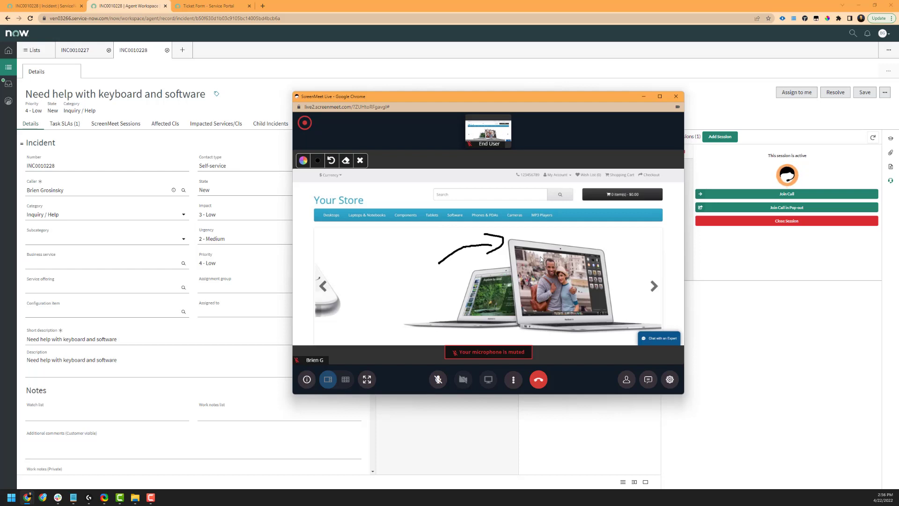
left_click(305, 161)
left_click(305, 171)
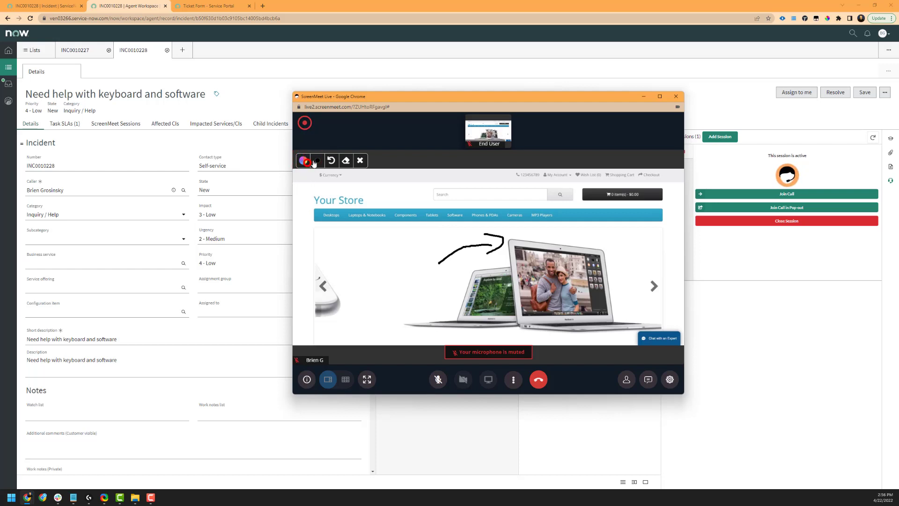
left_click(318, 161)
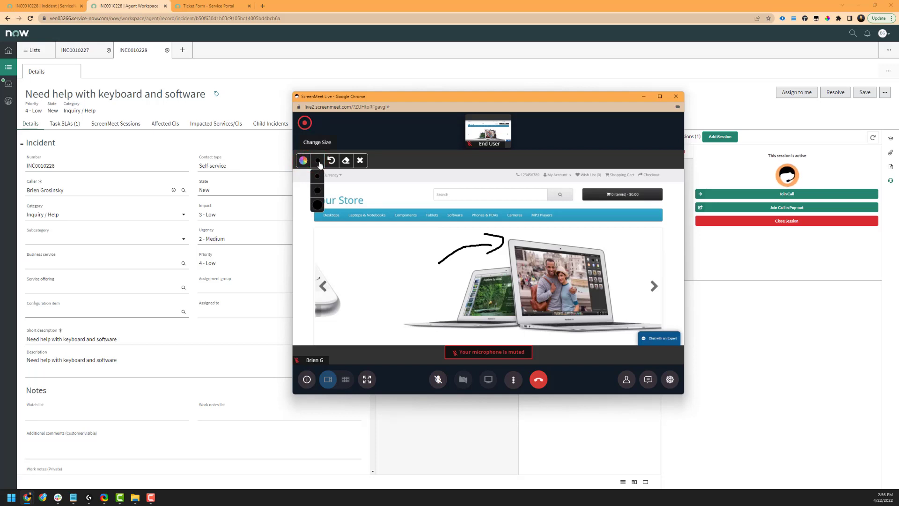
left_click(317, 176)
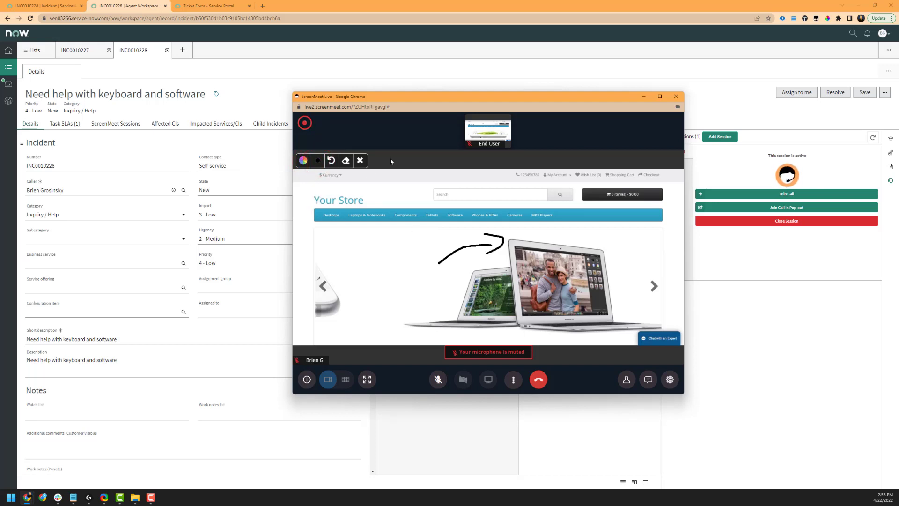
Step: Undo the arrowhead, clear the remaining curve, and stop annotating
left_click(331, 160)
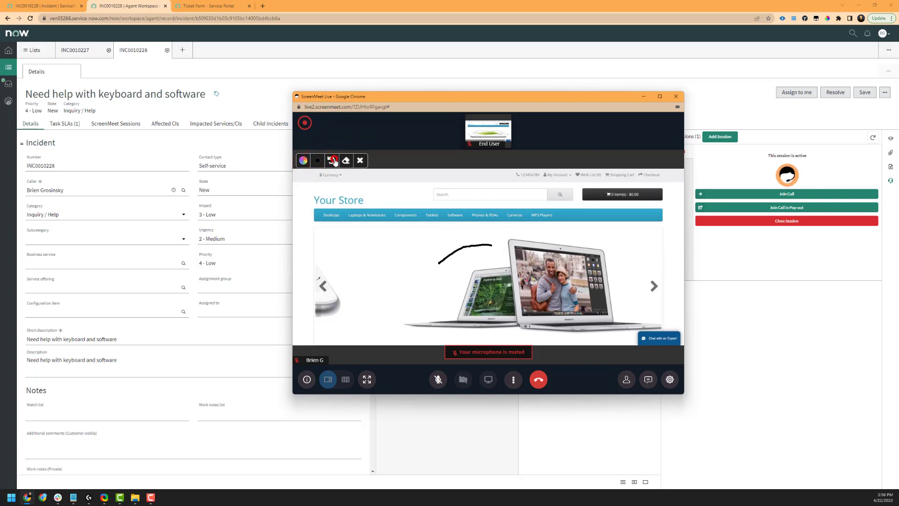
left_click(360, 162)
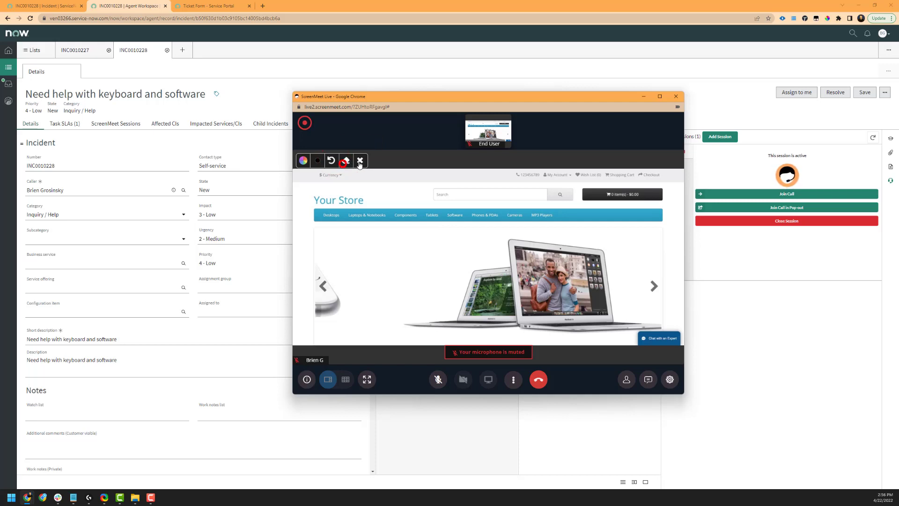
left_click(360, 162)
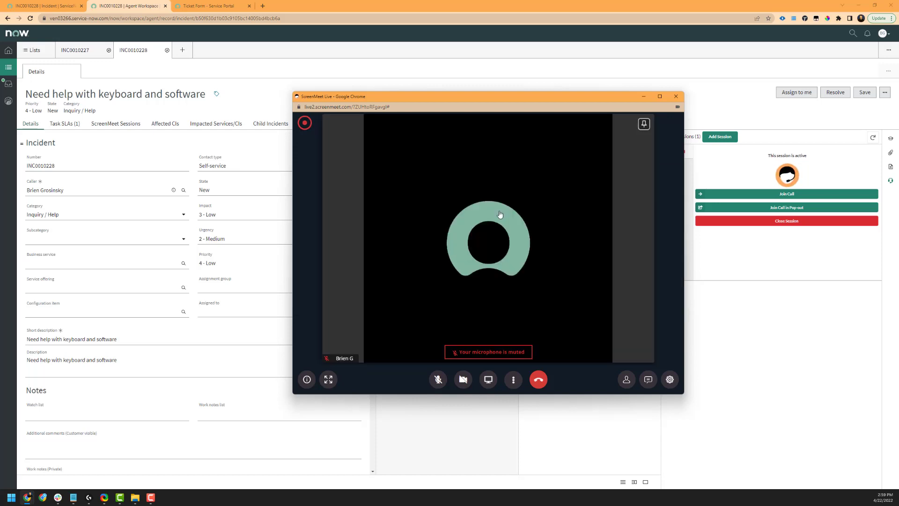
Step: Shrink and restore the call window to check the activity panel, then bring up More options
left_click(517, 384)
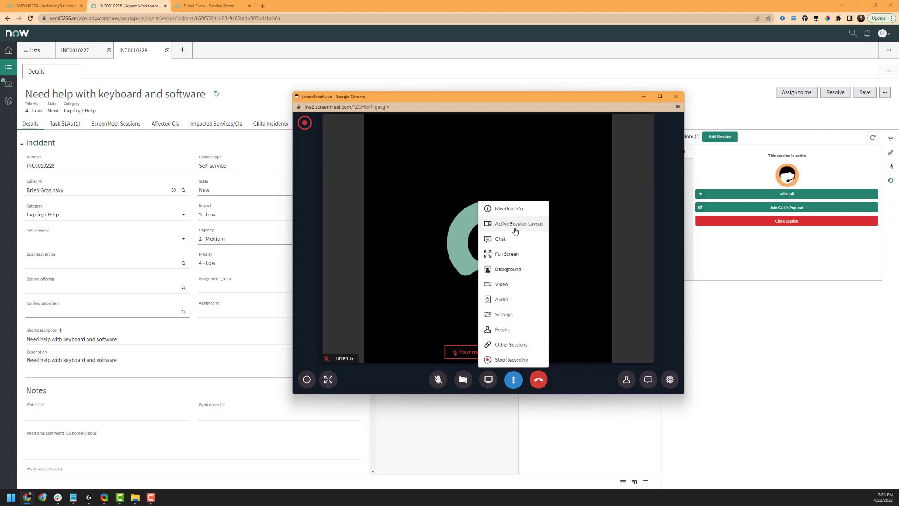
left_click(521, 379)
left_click(515, 380)
left_click(515, 380)
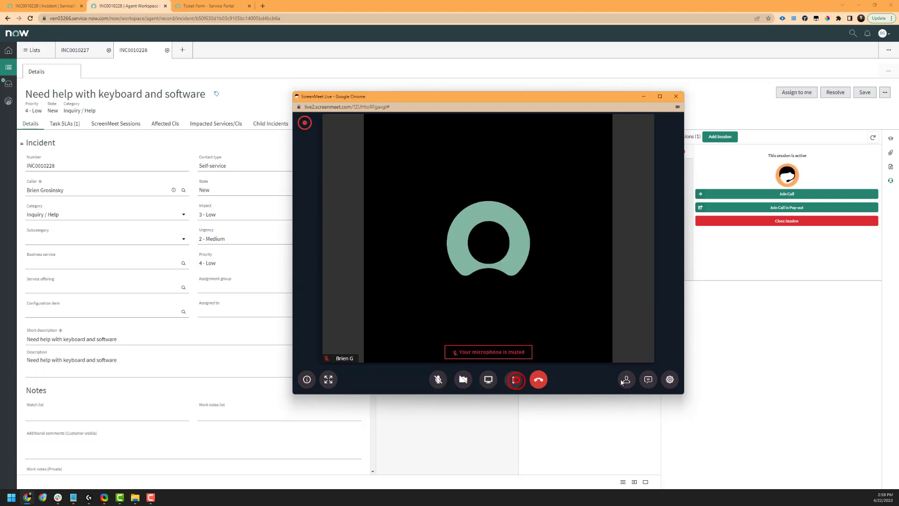
left_click_drag(684, 396, 549, 310)
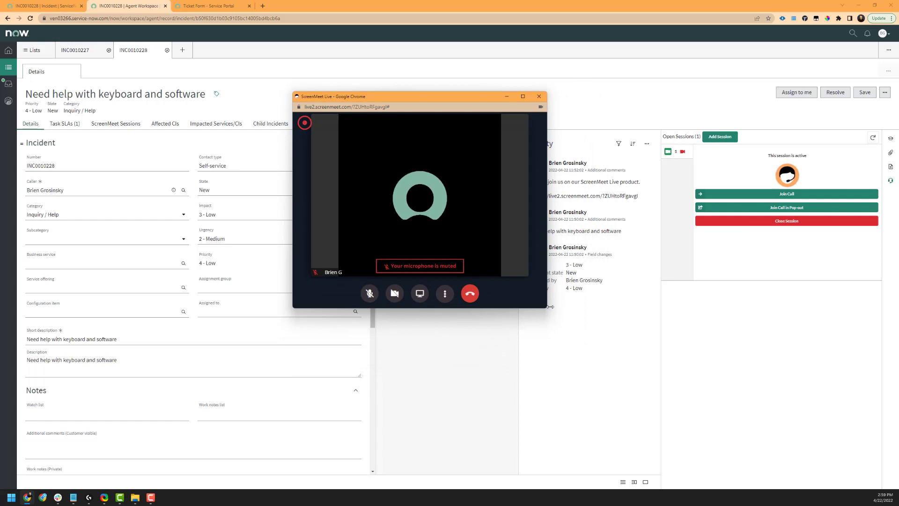
left_click_drag(545, 309, 593, 371)
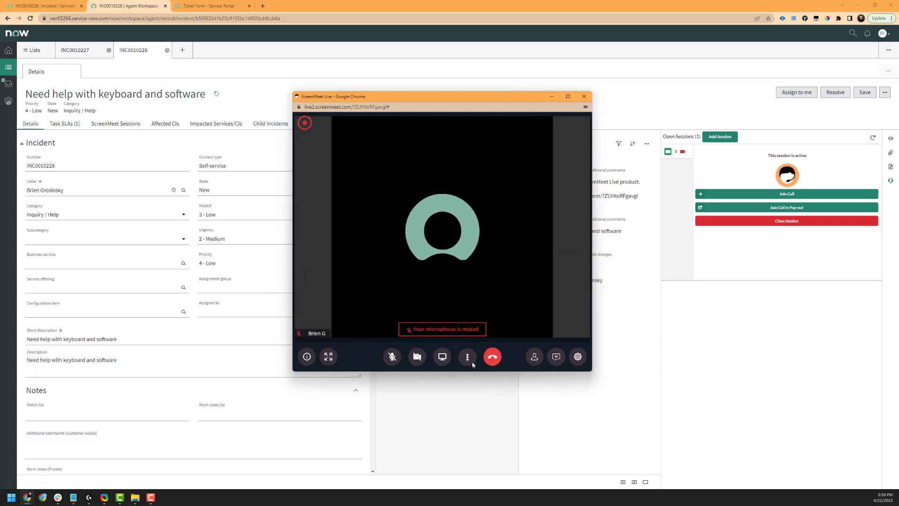
left_click(468, 357)
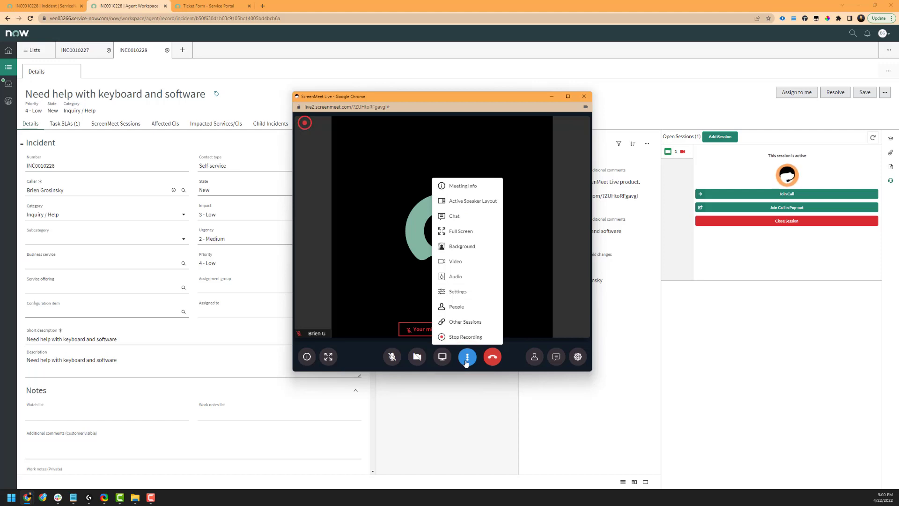
Step: Send 'Test' in the meeting chat, then close the chat panel
left_click(478, 216)
left_click(527, 301)
type("Test")
key("Return")
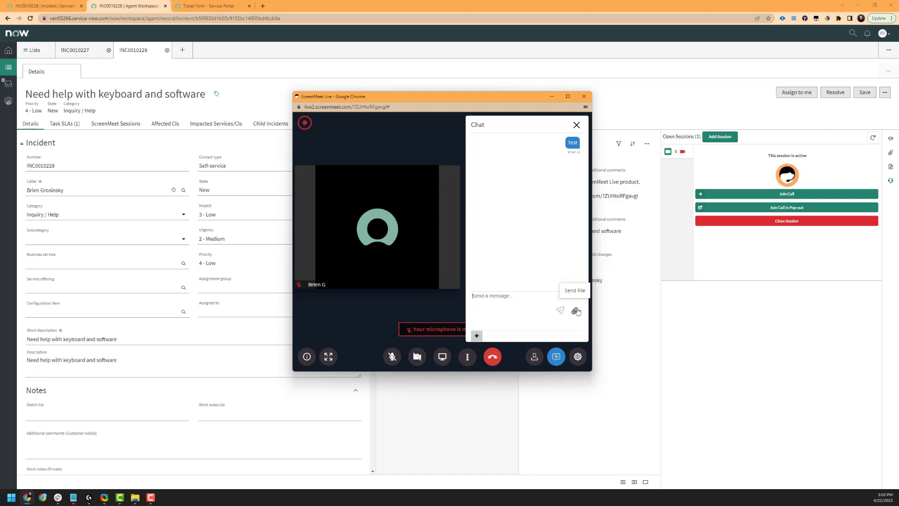
left_click(578, 124)
left_click(468, 357)
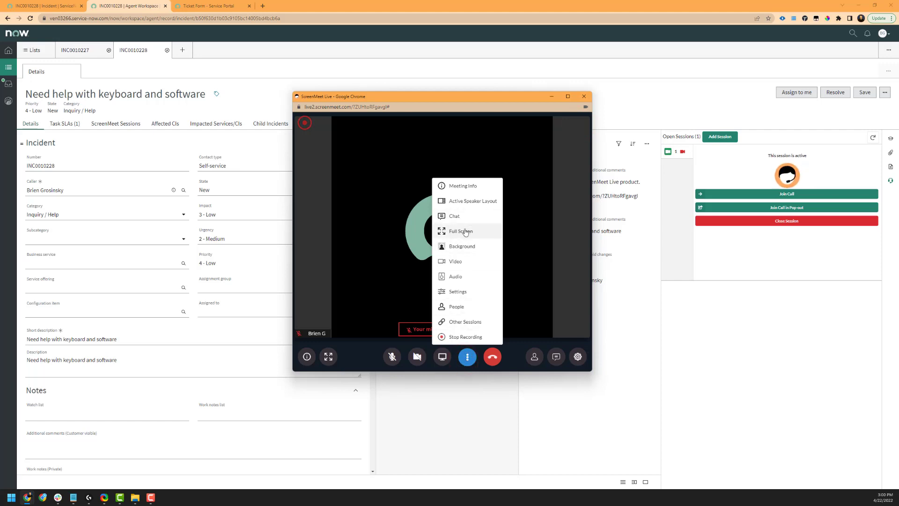
left_click(457, 292)
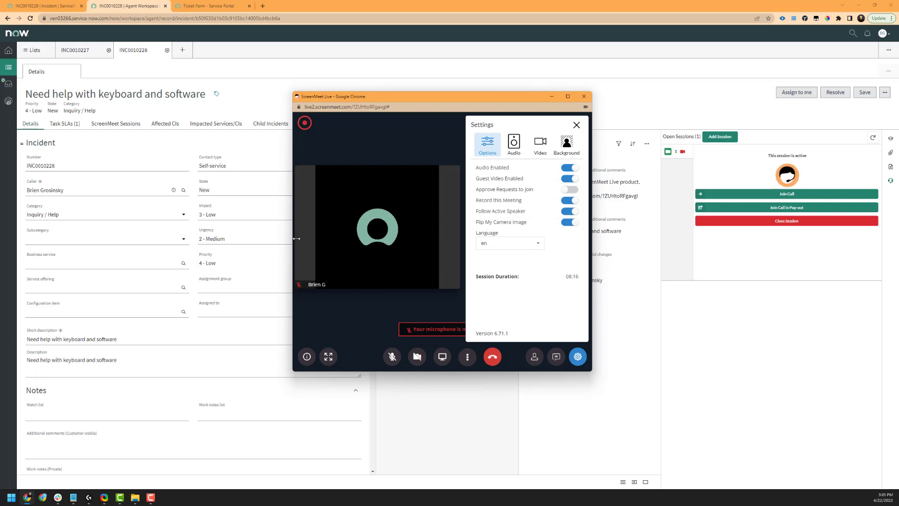
left_click(538, 243)
scroll(528, 272, "down", 3)
scroll(528, 272, "up", 5)
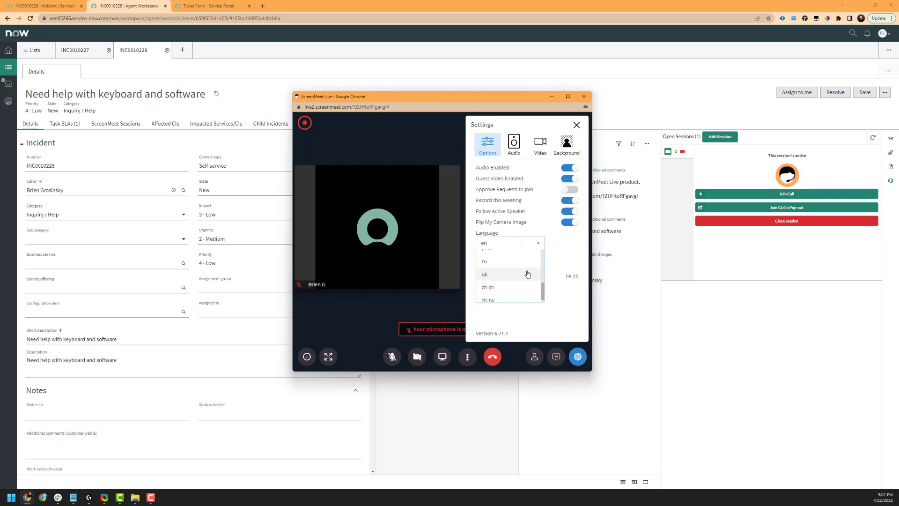
left_click(576, 248)
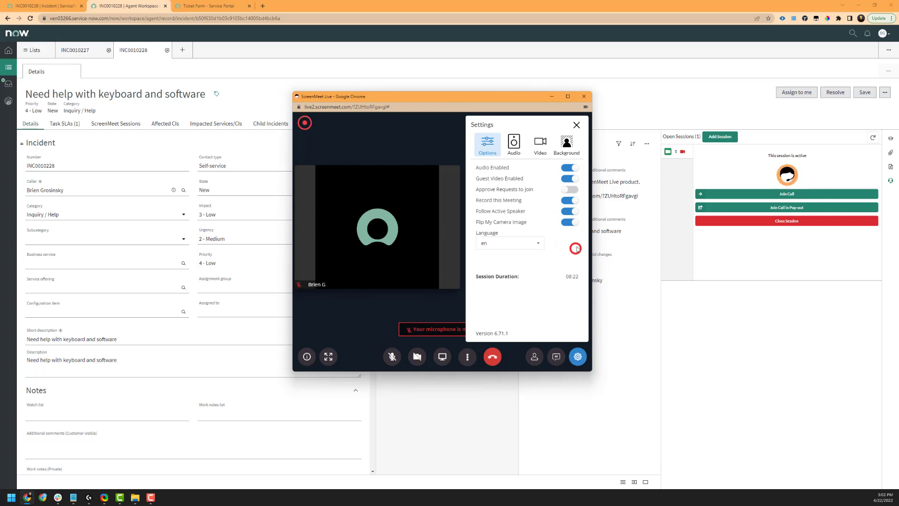
left_click(514, 143)
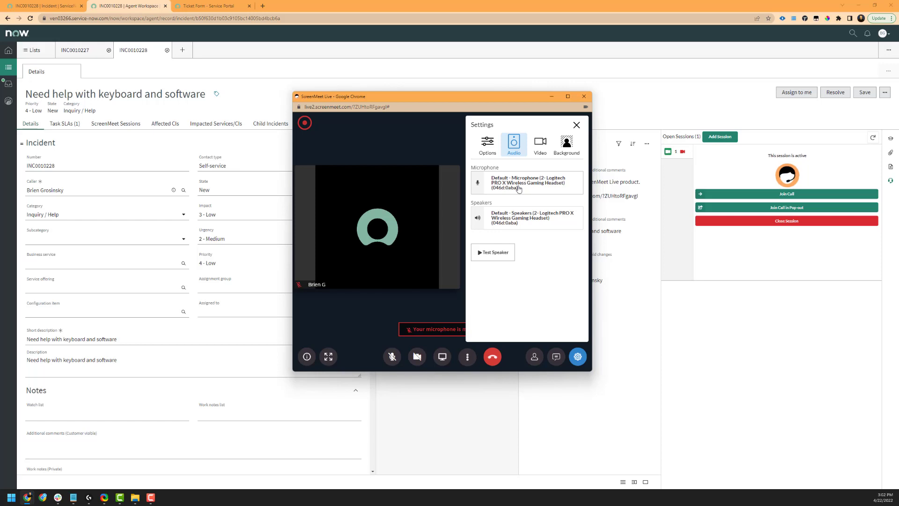
left_click(487, 256)
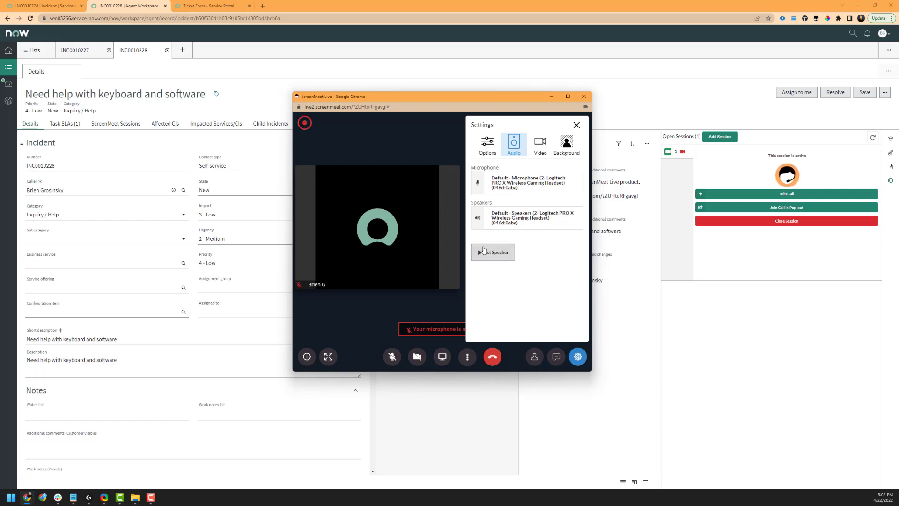
left_click(540, 144)
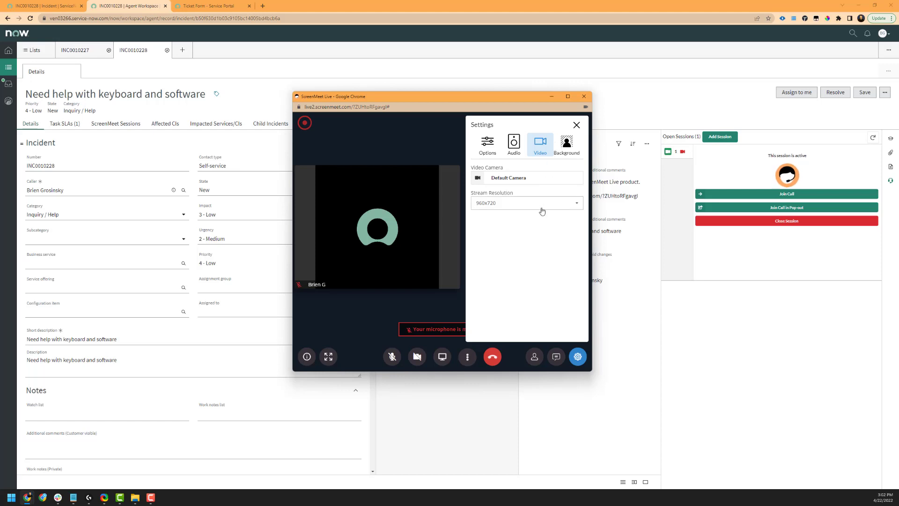
left_click(543, 209)
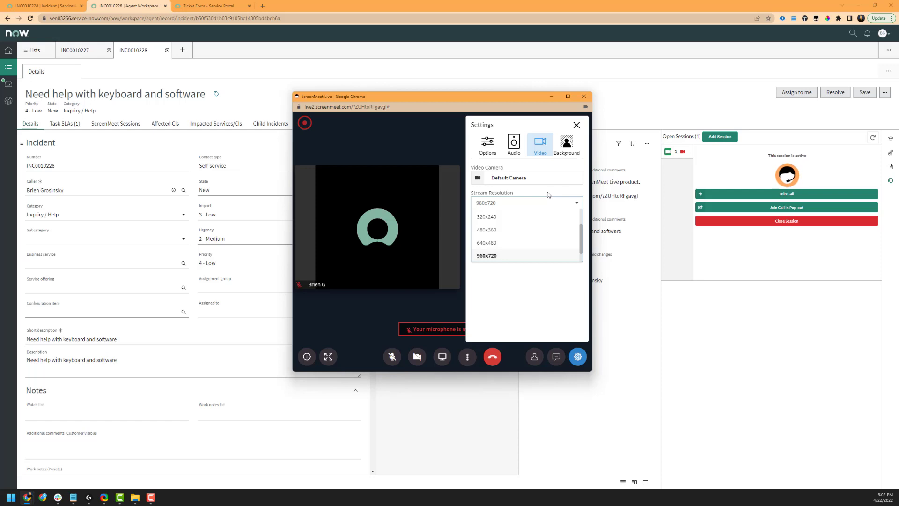
left_click(566, 145)
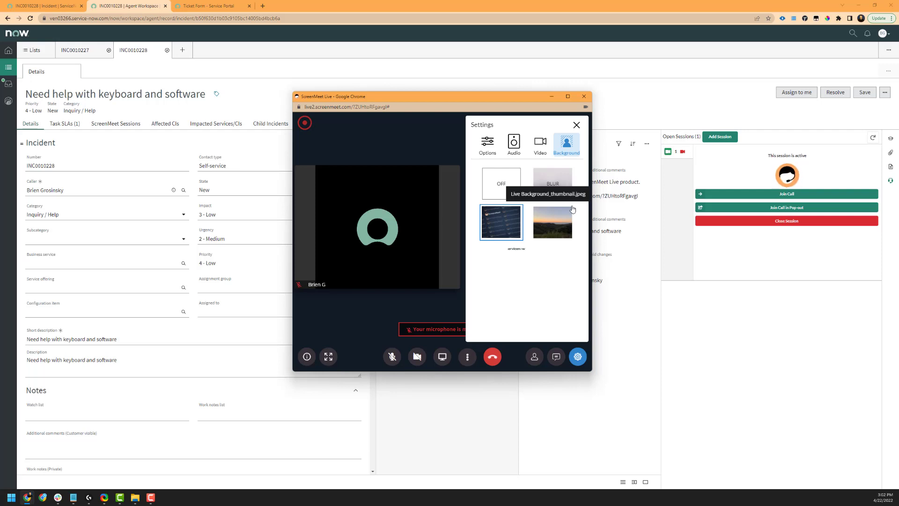
left_click(467, 356)
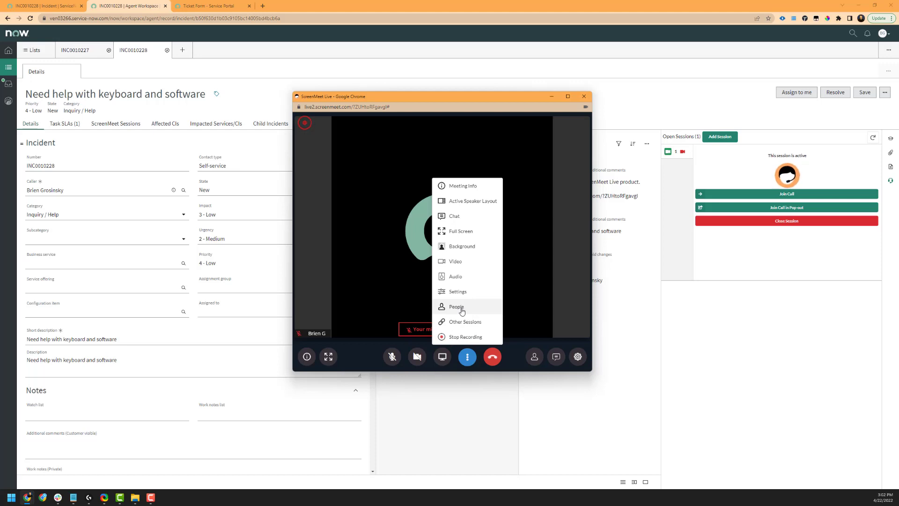
Step: Kick End User out of the meeting from the People list
left_click(457, 307)
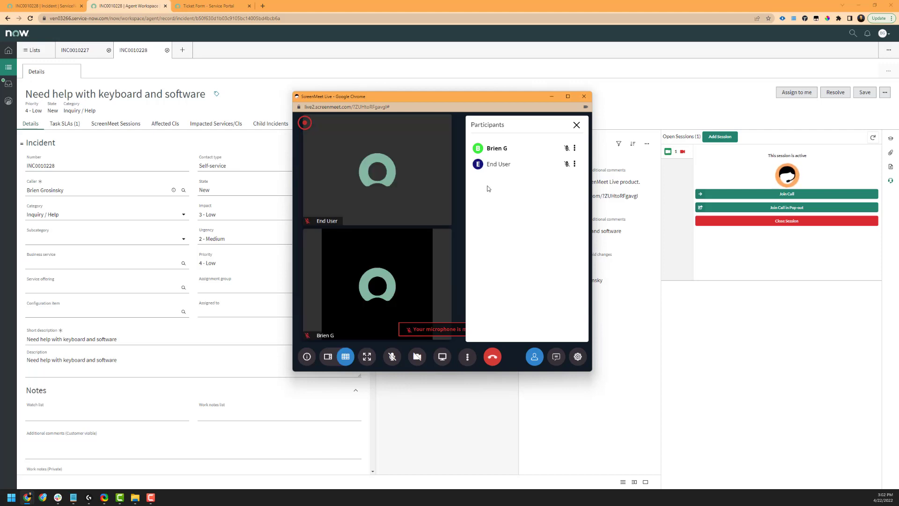
left_click(574, 165)
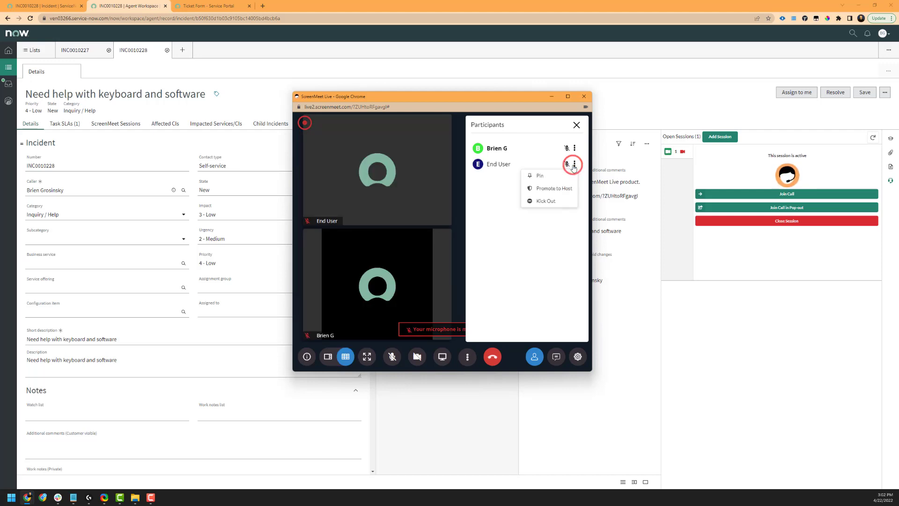
left_click(538, 200)
left_click(456, 278)
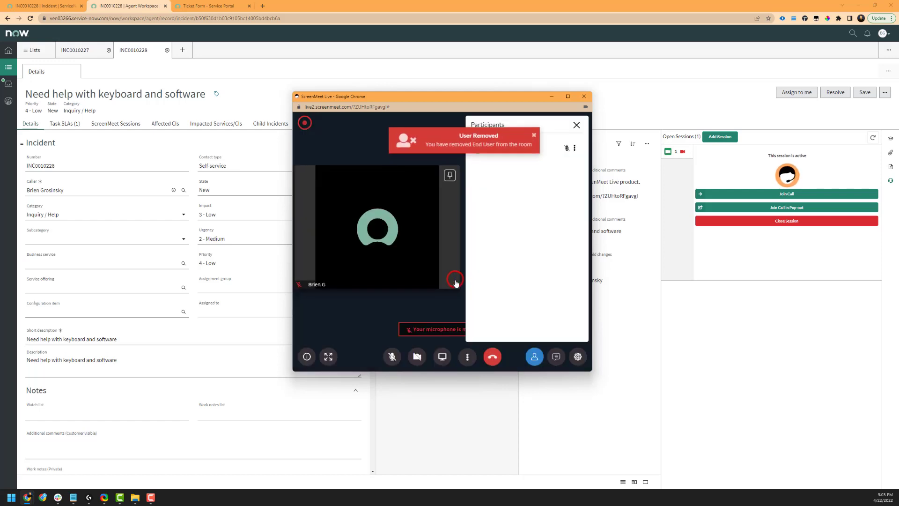
left_click(467, 356)
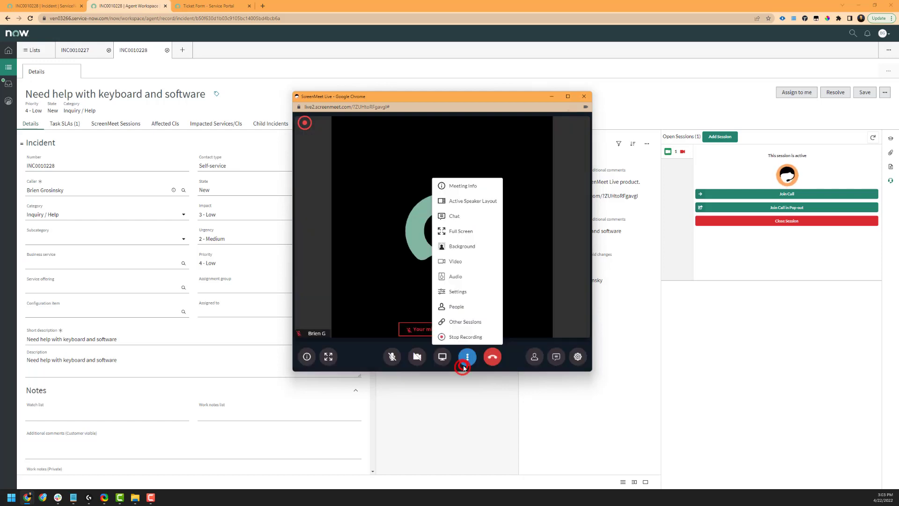
Step: Show Other Sessions, inspect the Remote Support and Cobrowse session types, then choose Nevermind
left_click(468, 323)
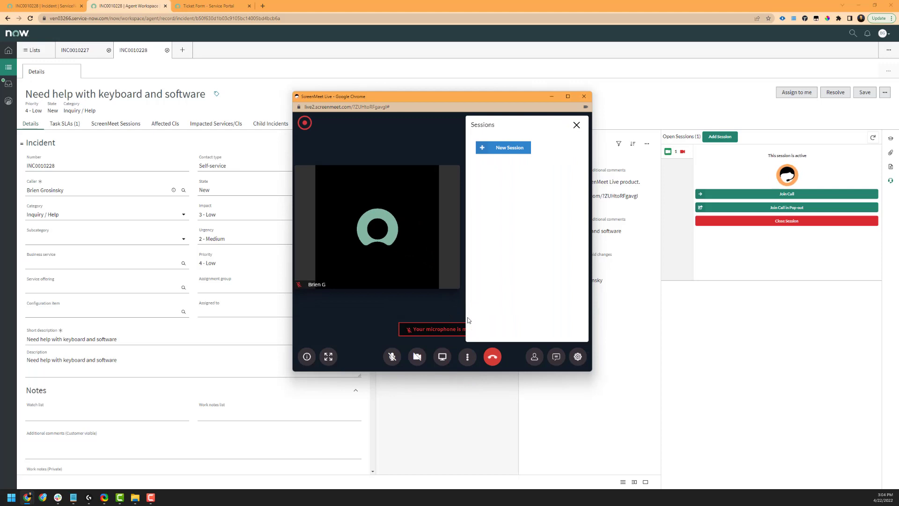
left_click(500, 151)
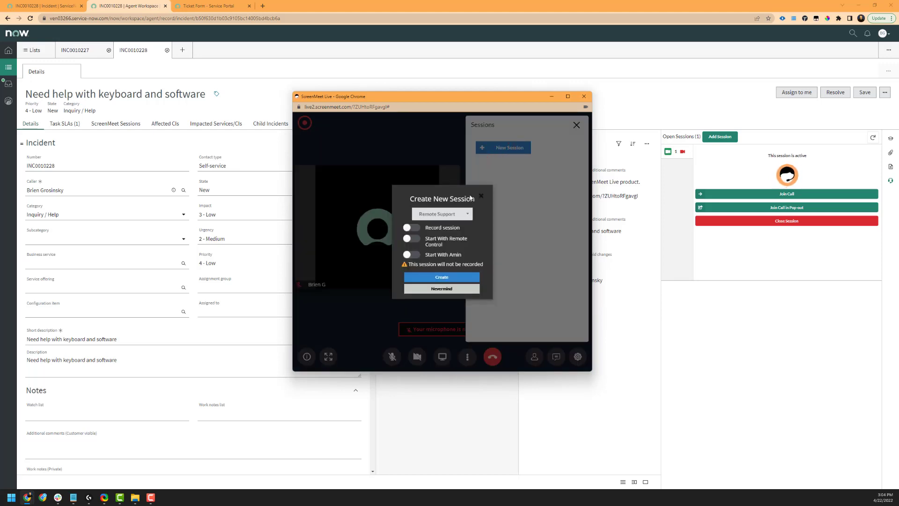
left_click(458, 213)
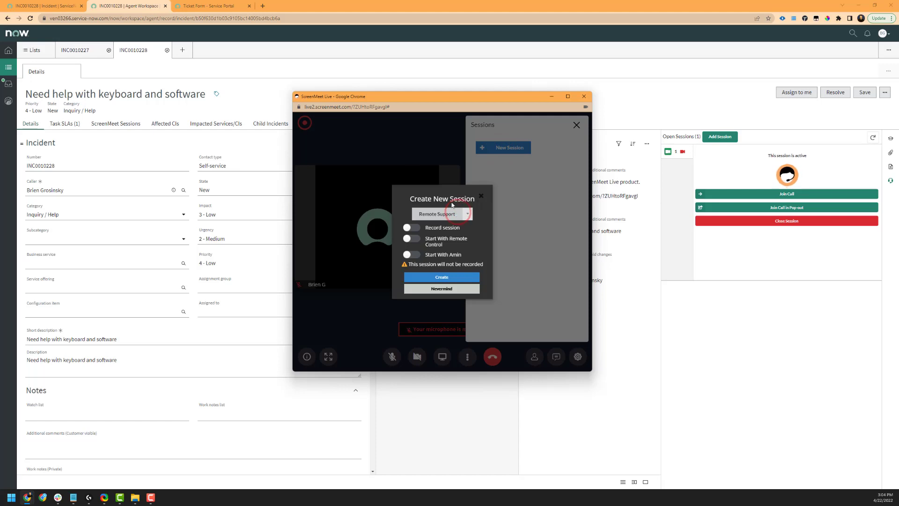
left_click(468, 212)
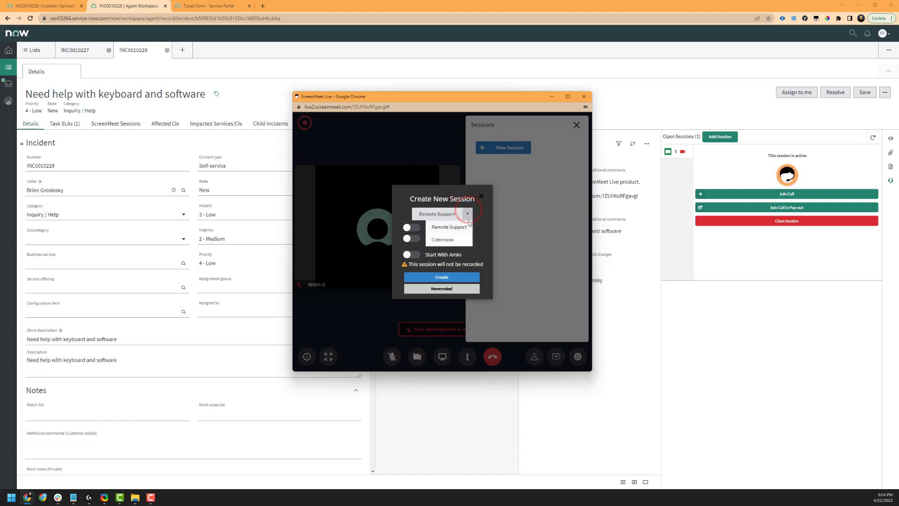
left_click(468, 216)
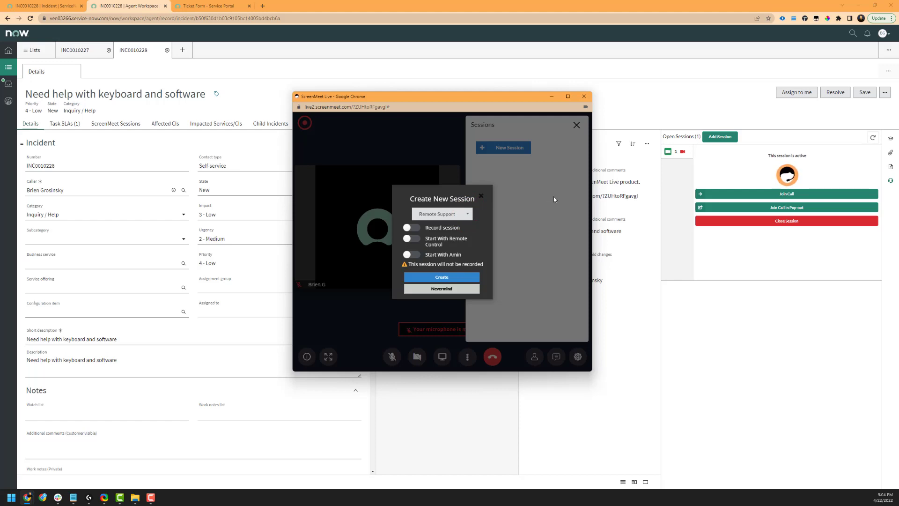
left_click(462, 214)
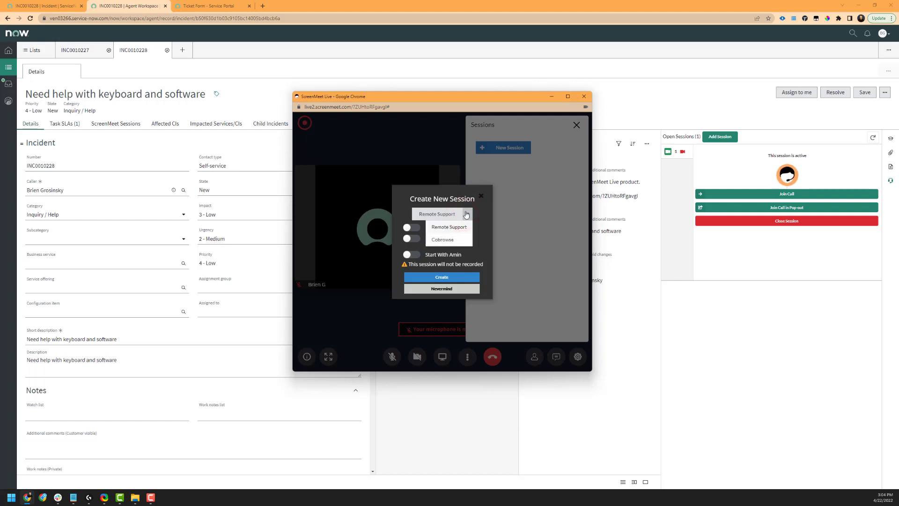
left_click(467, 214)
left_click(440, 289)
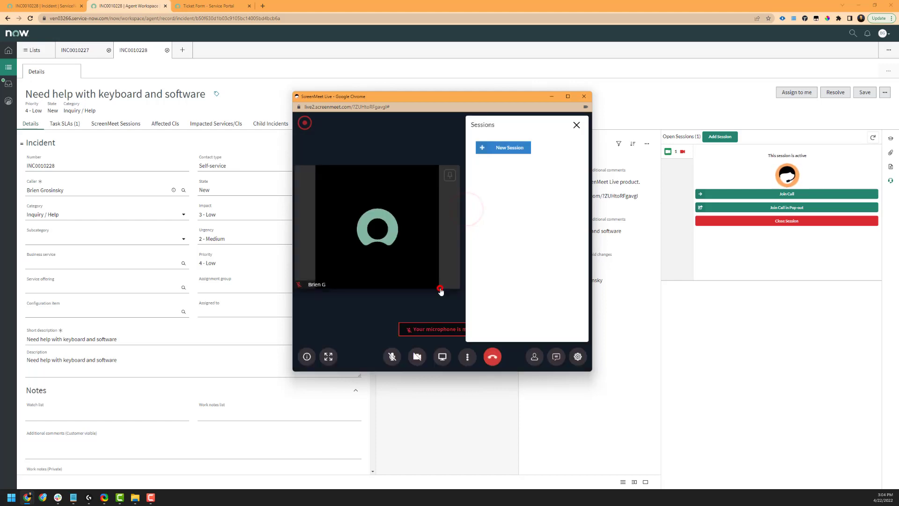
left_click(468, 356)
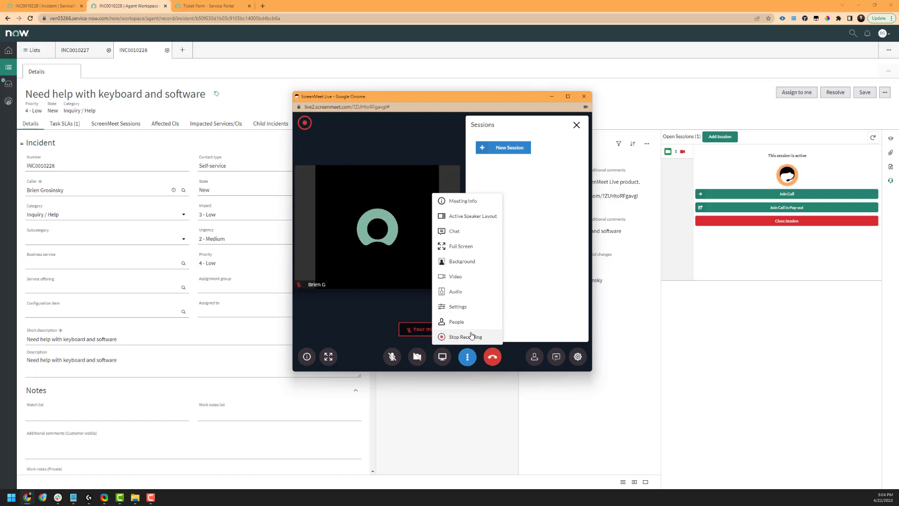
Step: Close the Sessions panel and cancel leaving the meeting to stay in the call
left_click(576, 125)
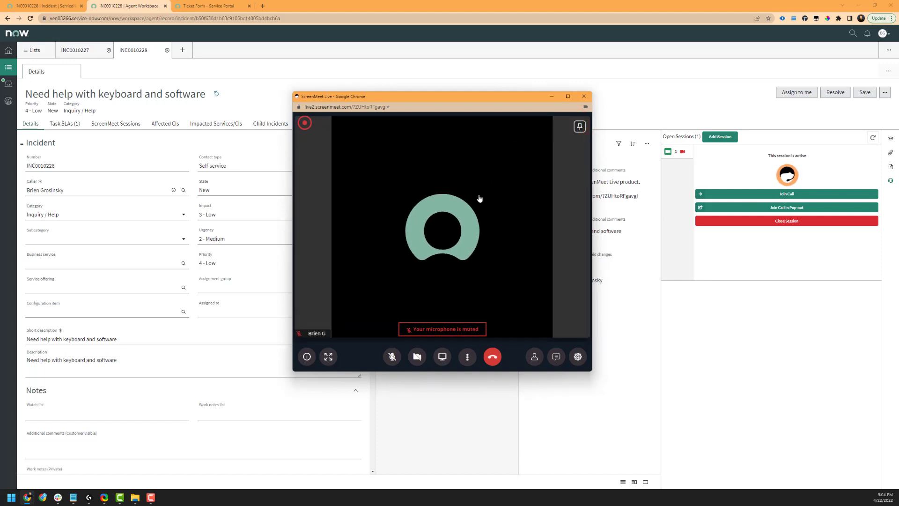
left_click(493, 358)
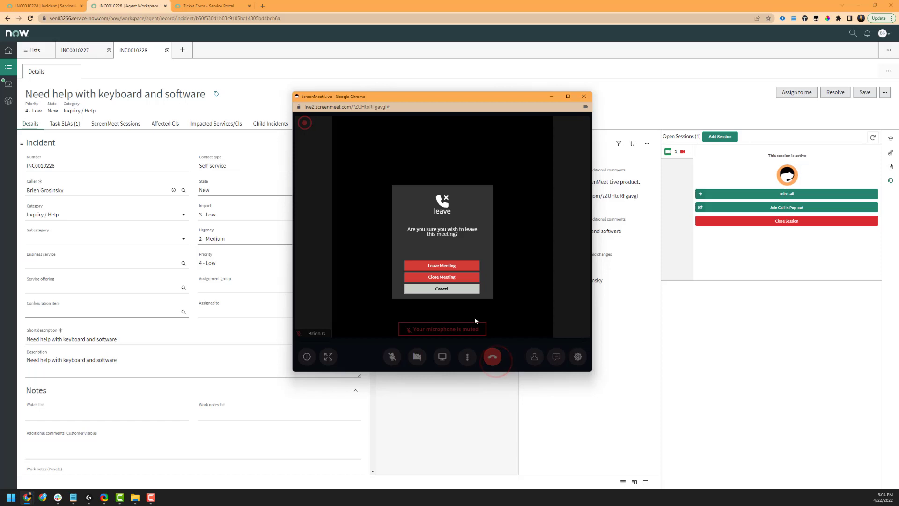
left_click(449, 289)
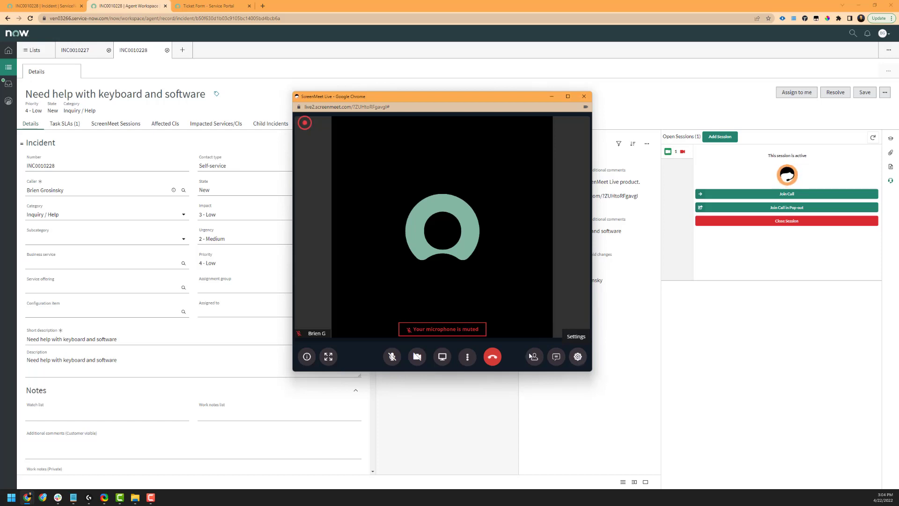
Step: Toggle the More menu, then drag the call window's corner to make it slightly taller
left_click(466, 356)
double_click(468, 362)
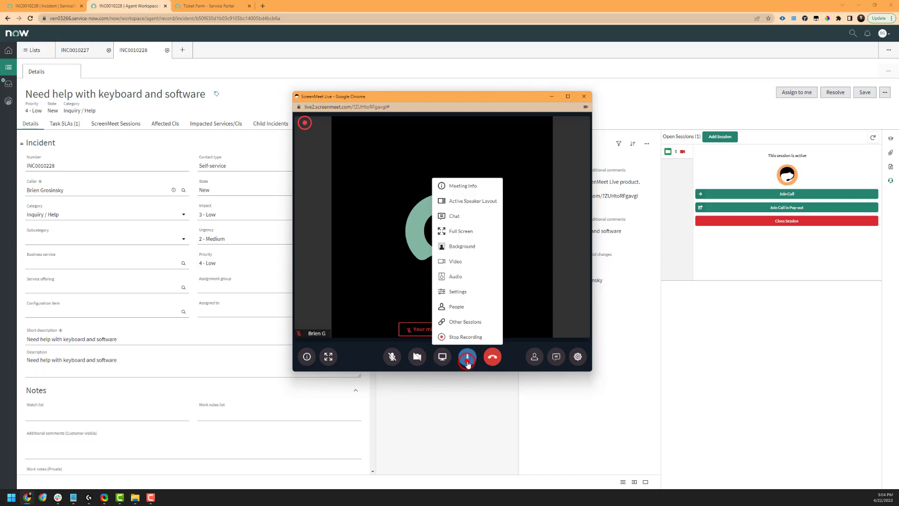
left_click(468, 362)
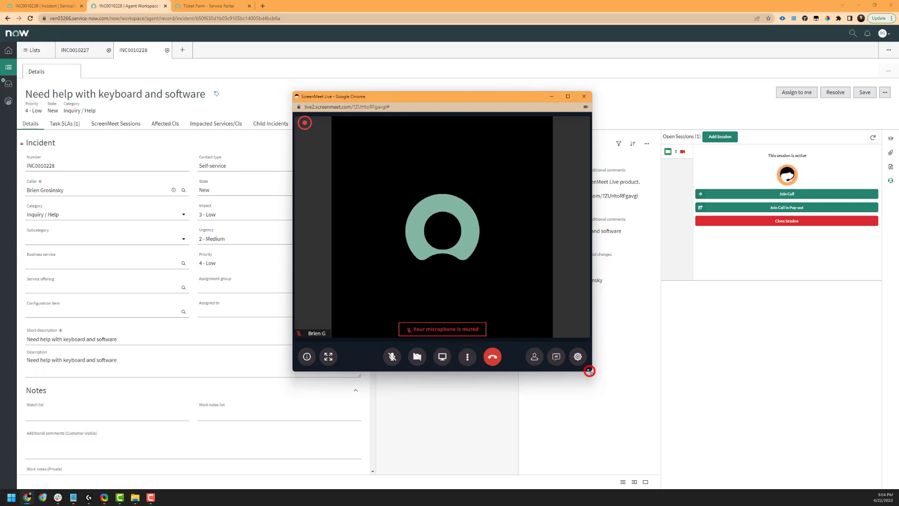
left_click_drag(593, 373, 593, 384)
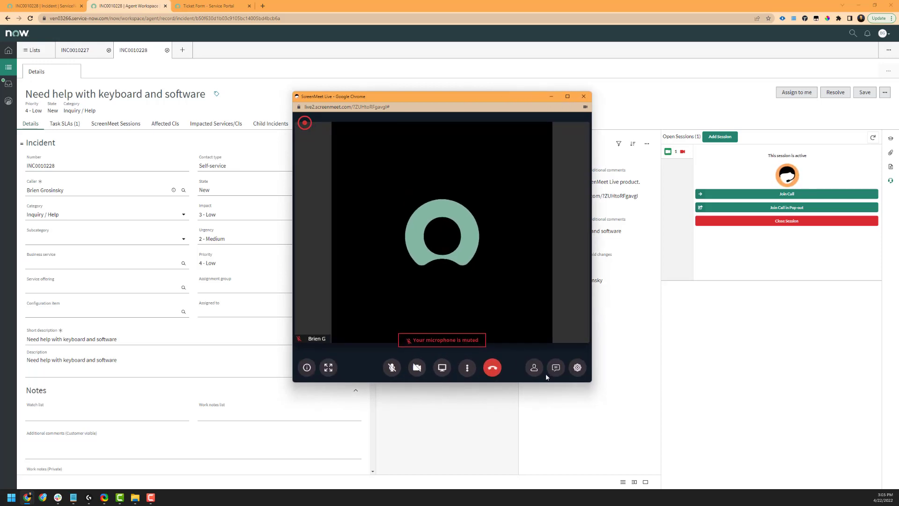
Step: Close the meeting for everyone, submit five-star feedback, close the call window and reload INC0010228
left_click(492, 368)
left_click(463, 281)
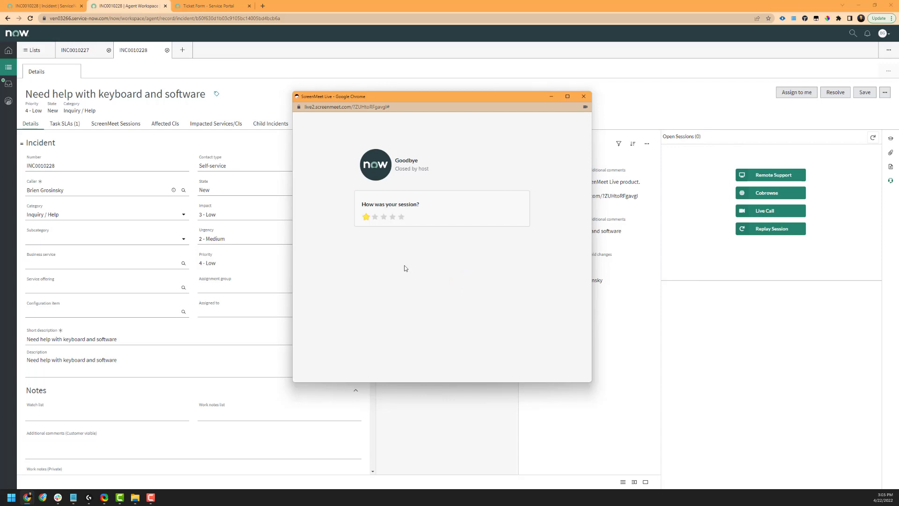
left_click(401, 216)
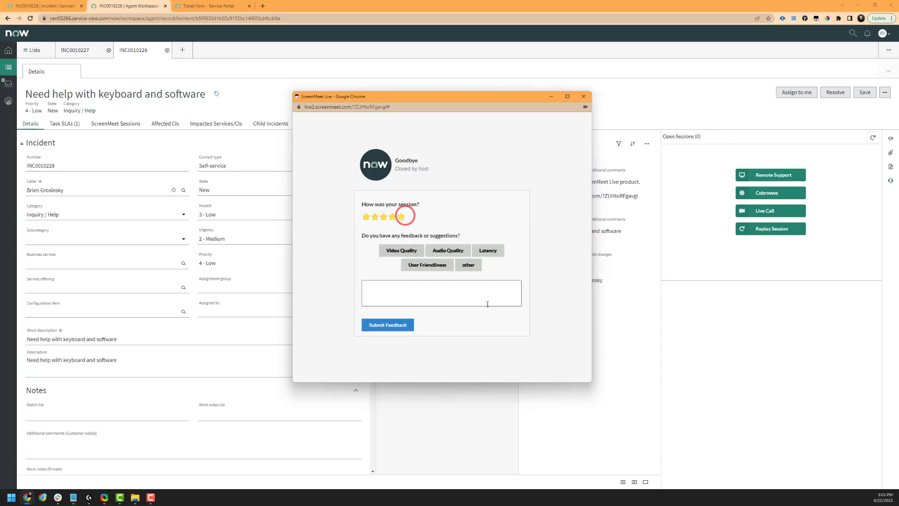
left_click(442, 300)
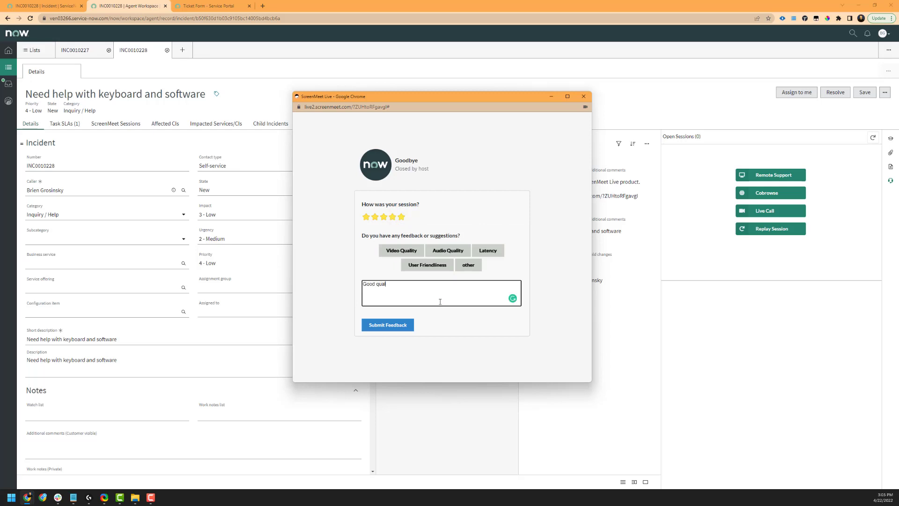
left_click(401, 325)
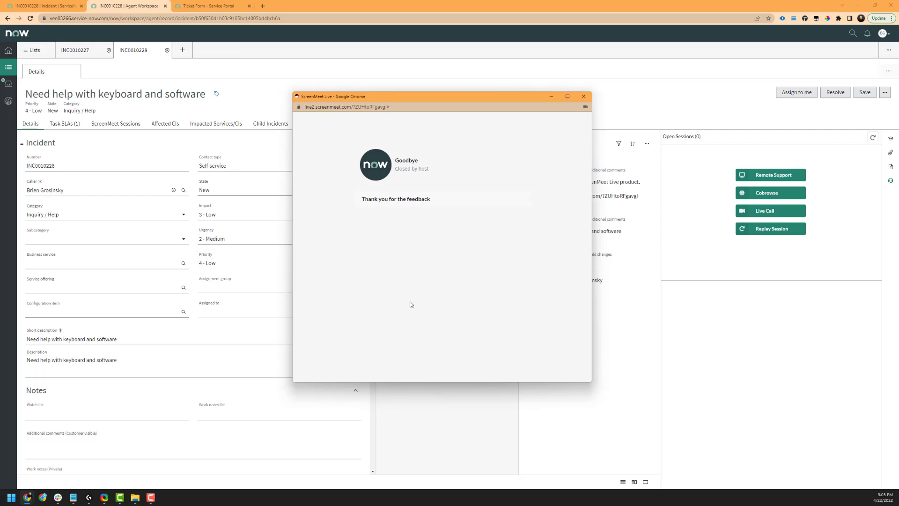
left_click(584, 96)
left_click(29, 18)
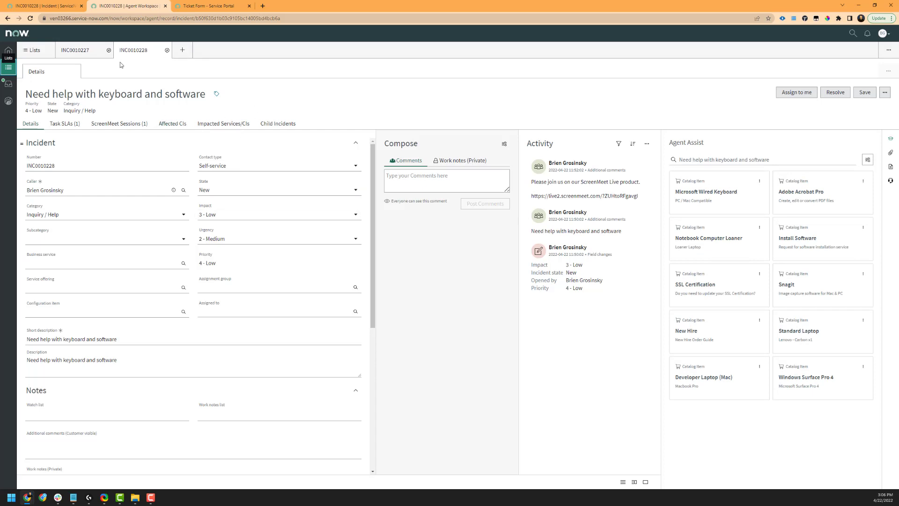
Step: Open INC0010228's session record from the ScreenMeet Sessions (1) list
left_click(120, 124)
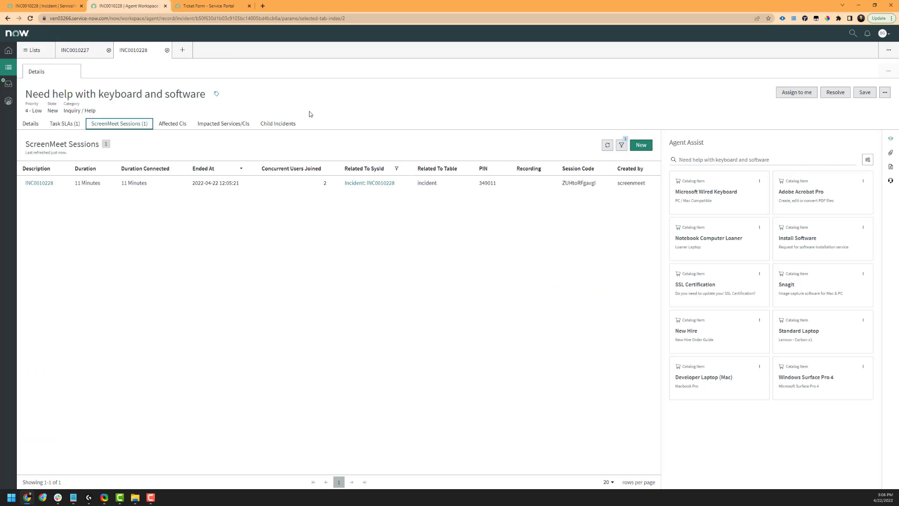
left_click(40, 184)
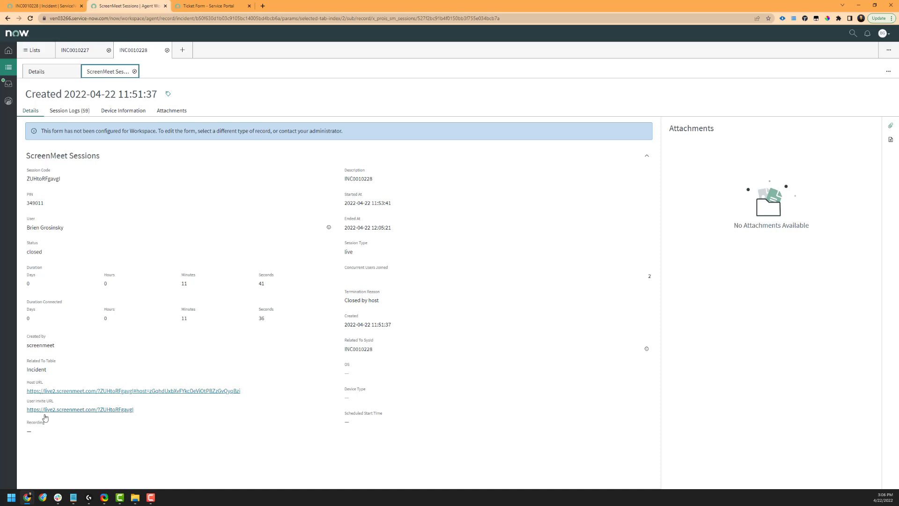
Step: Review the 59 session logs, noting room-entered, camera-access and user-left entries, then return to INC0010228
double_click(35, 430)
left_click(65, 111)
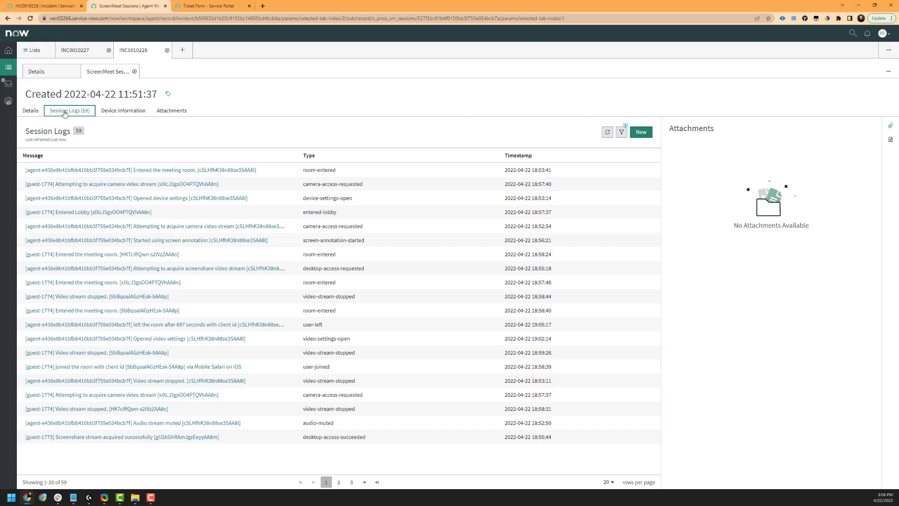
triple_click(344, 170)
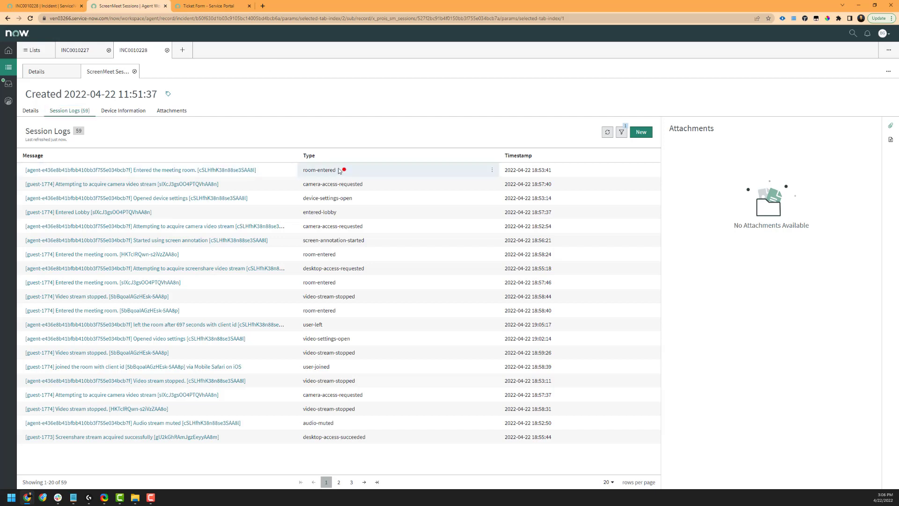
left_click_drag(373, 184, 351, 184)
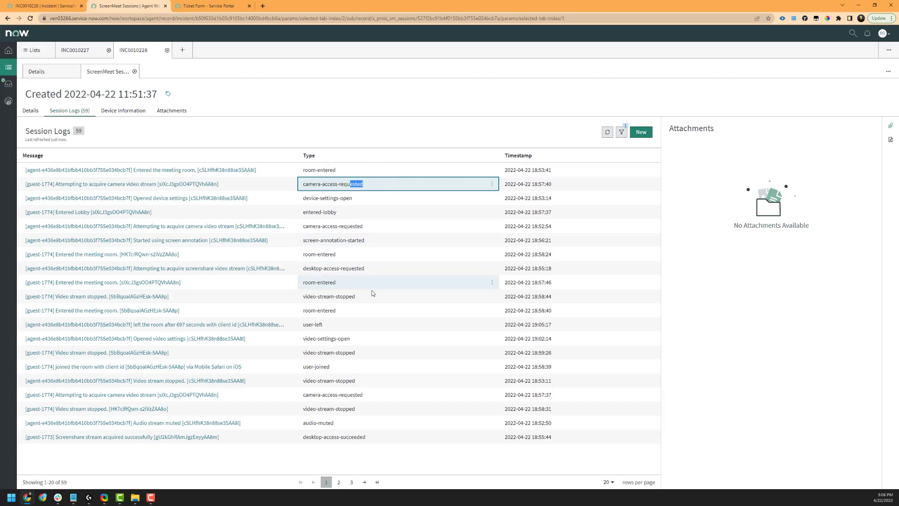
left_click_drag(333, 323, 313, 324)
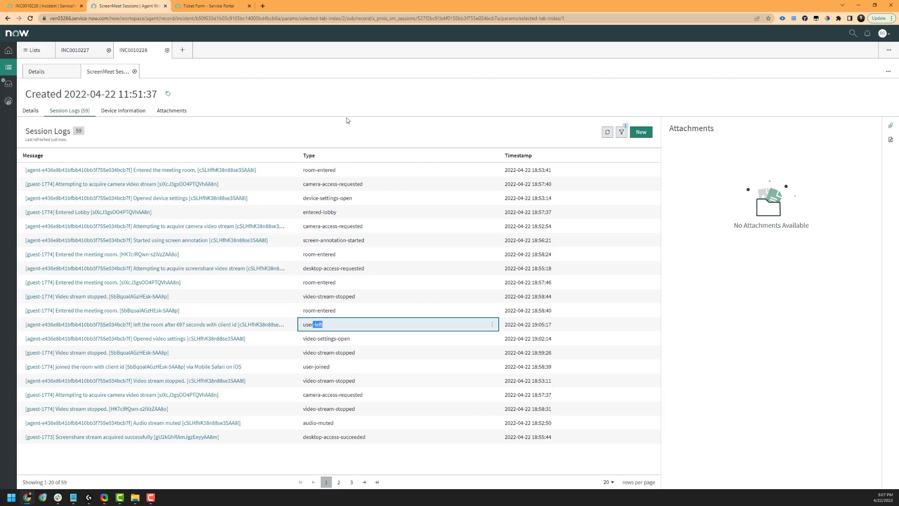
left_click(46, 6)
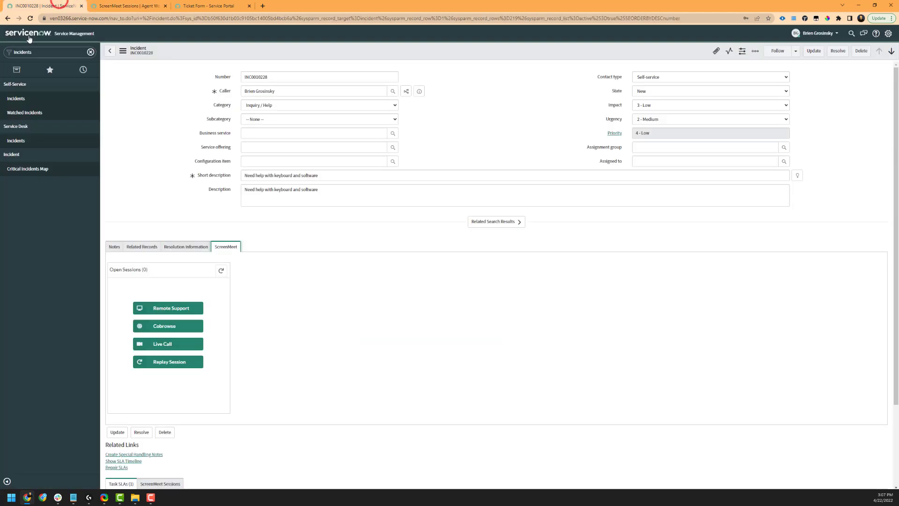
Step: From the incidents list, open INC0010228 and its single linked ScreenMeet session record
left_click(37, 140)
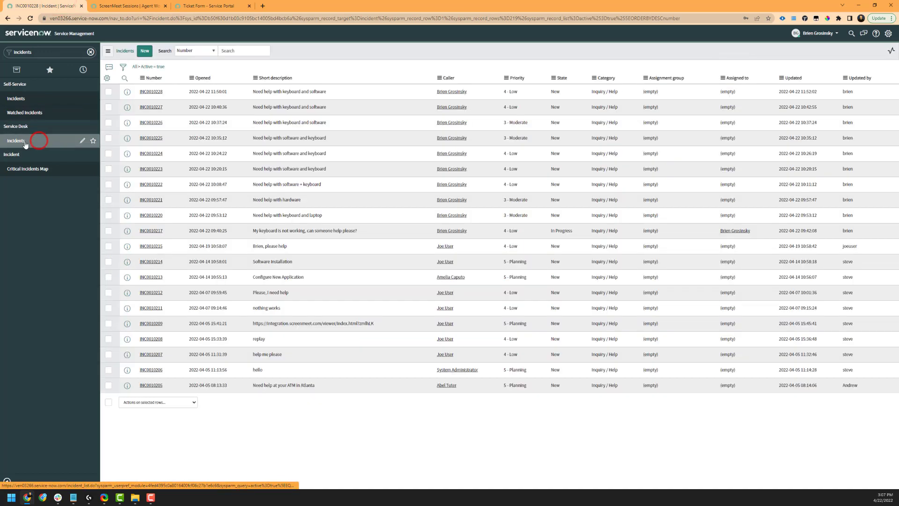
left_click(153, 93)
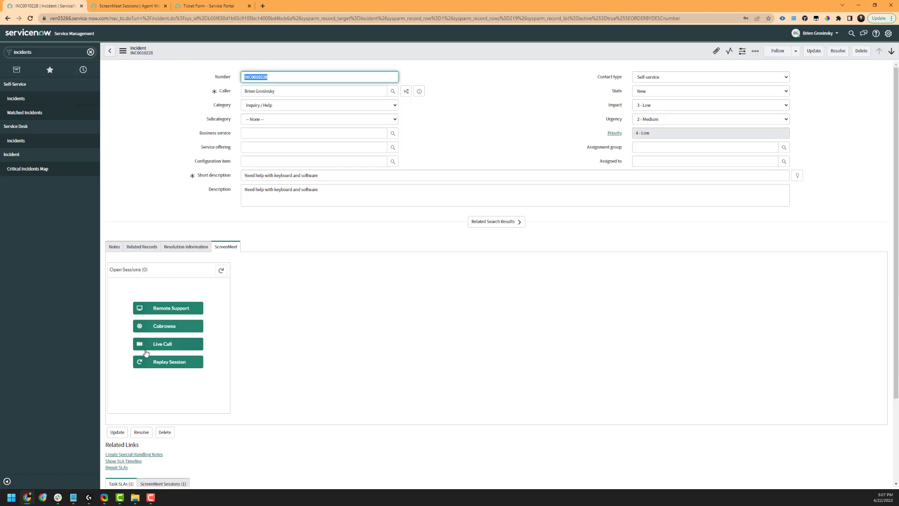
scroll(255, 325, "down", 2)
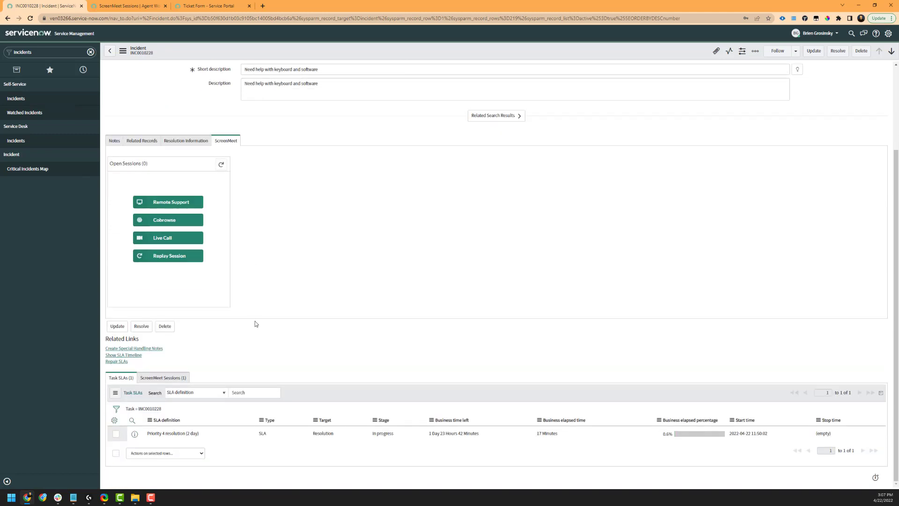
left_click(159, 378)
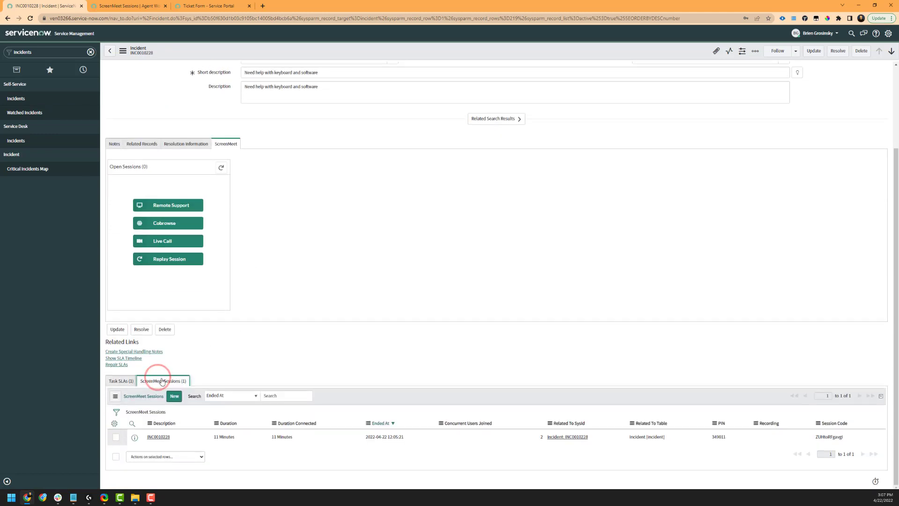
left_click(161, 438)
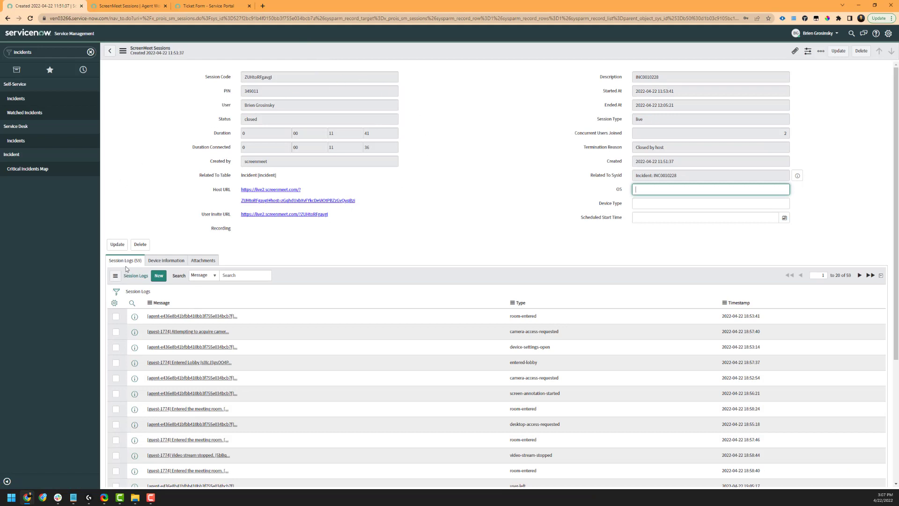
Step: Find the ZUHtoRFgavgl.mp4 recording in the session's attachments, then view the session in Agent Workspace
scroll(238, 386, "down", 5)
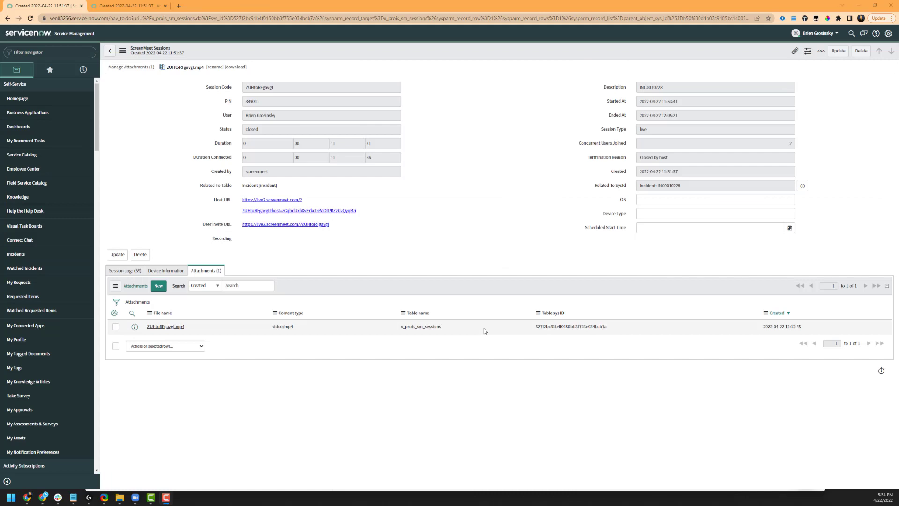
left_click(206, 276)
left_click_drag(202, 331, 141, 330)
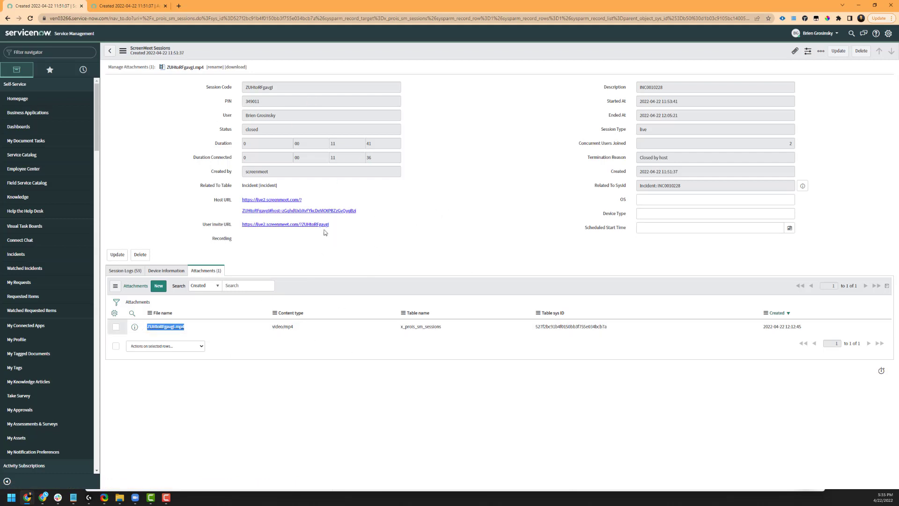
left_click(125, 6)
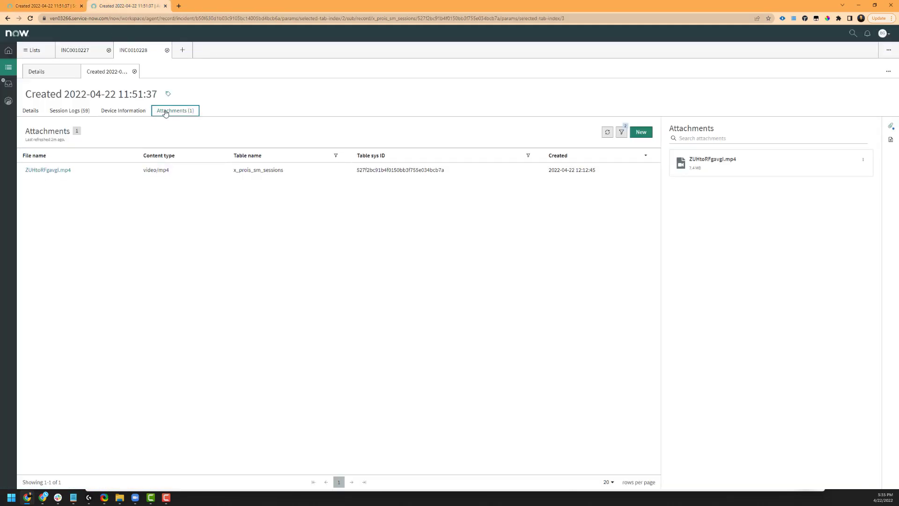